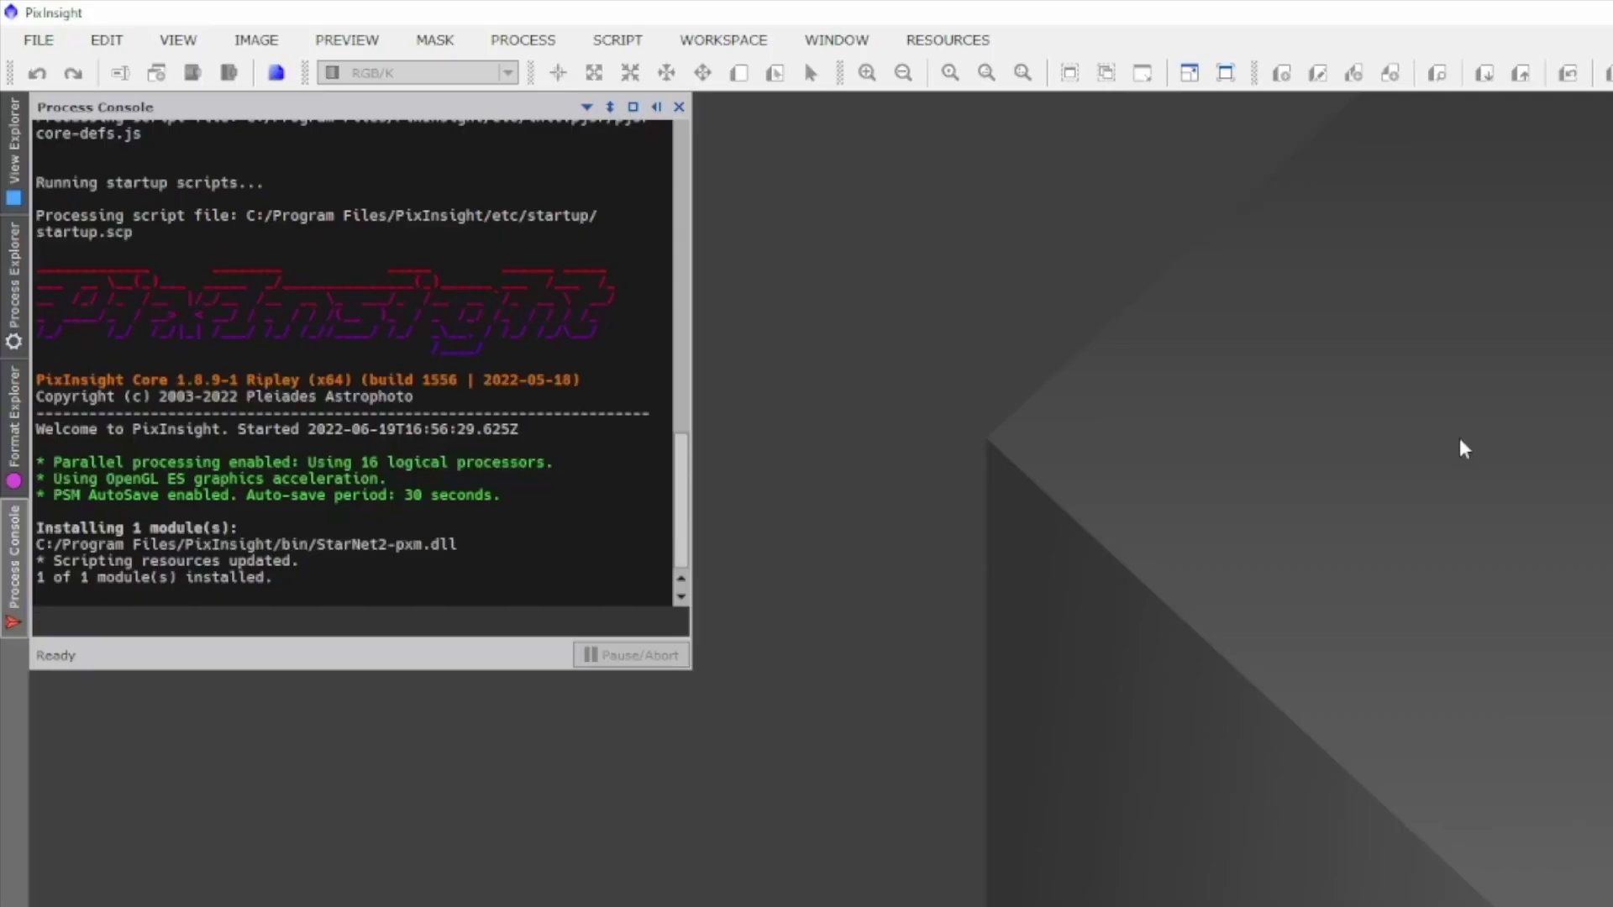
Examine the version 1.8.9-2 installation files on the PixInsight software distribution page in the browser
left_click_drag(50, 578, 428, 582)
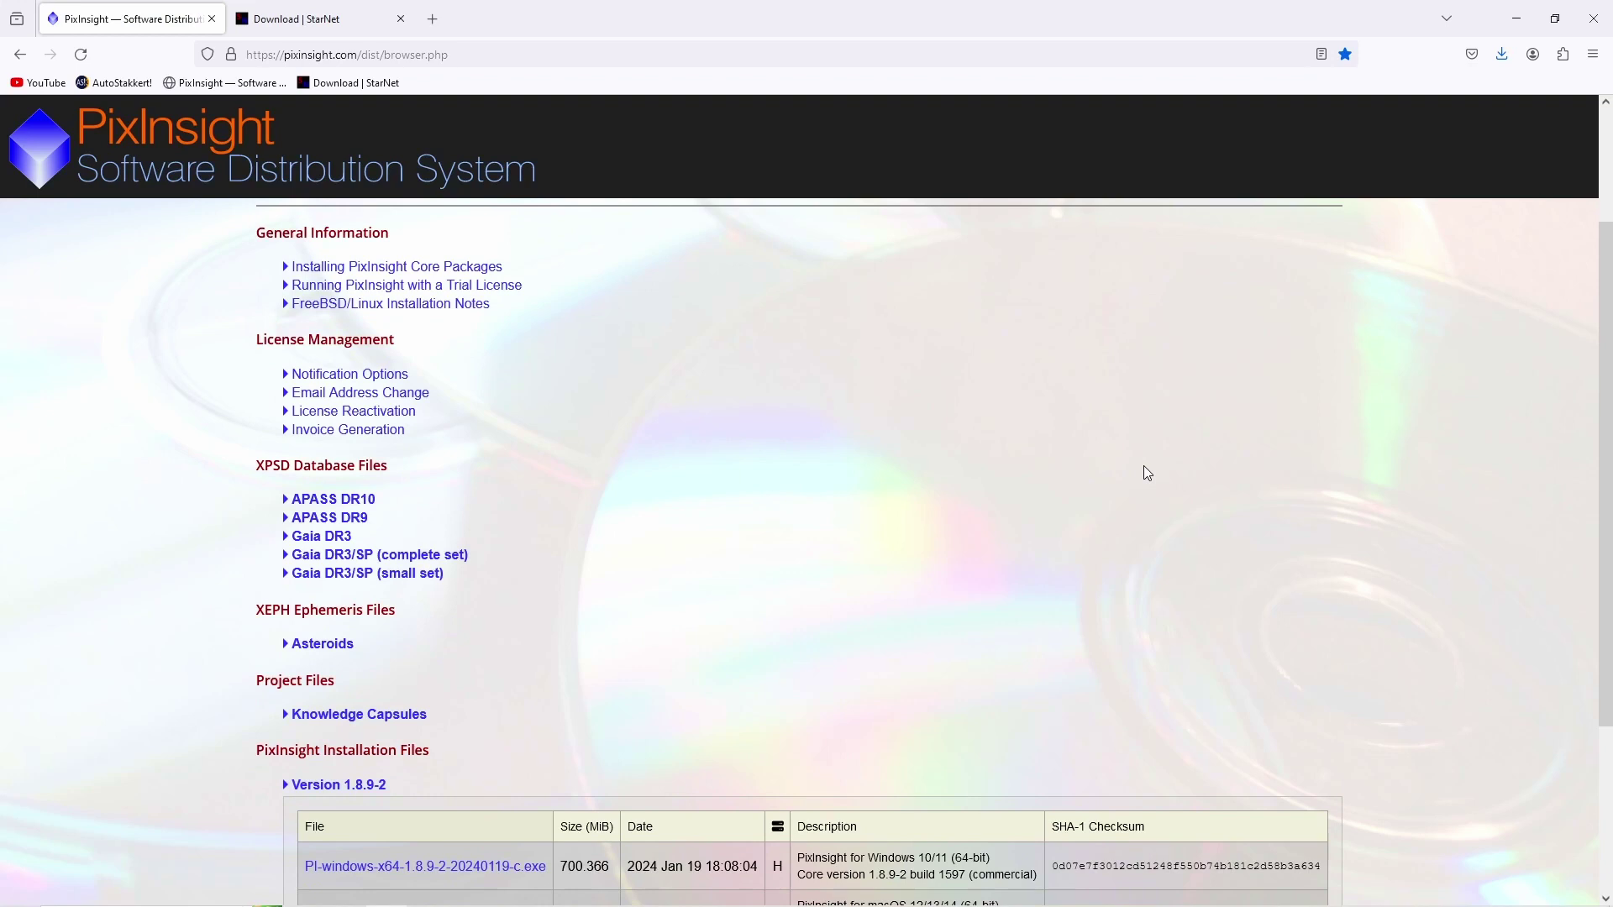
scroll(1143, 466, "down", 5)
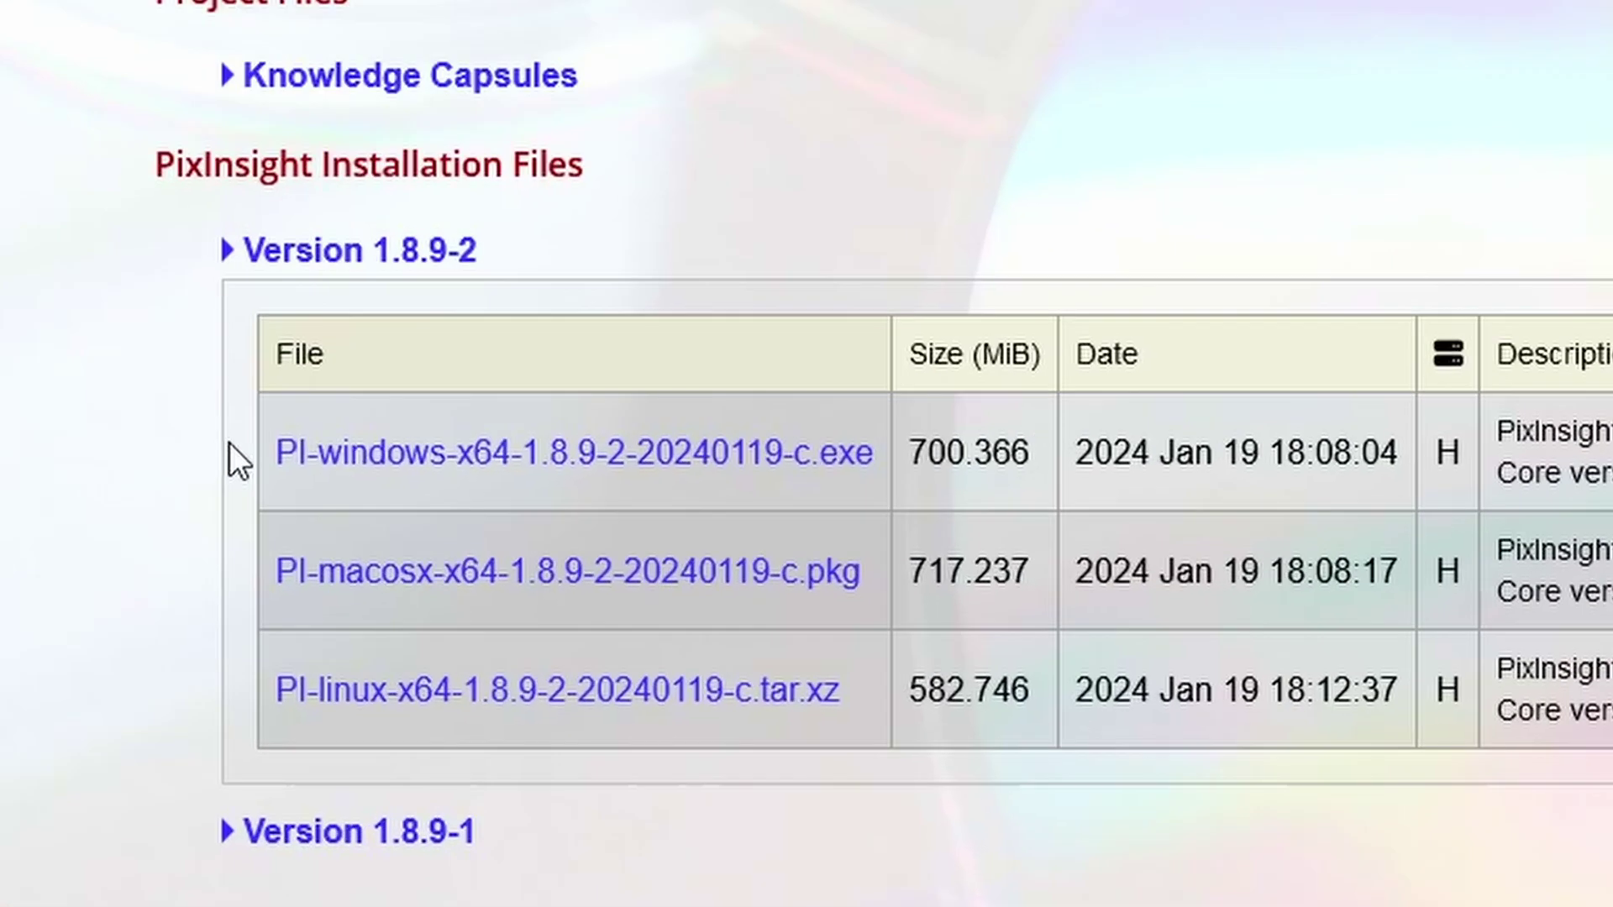
left_click_drag(286, 611, 407, 619)
left_click_drag(528, 462, 631, 460)
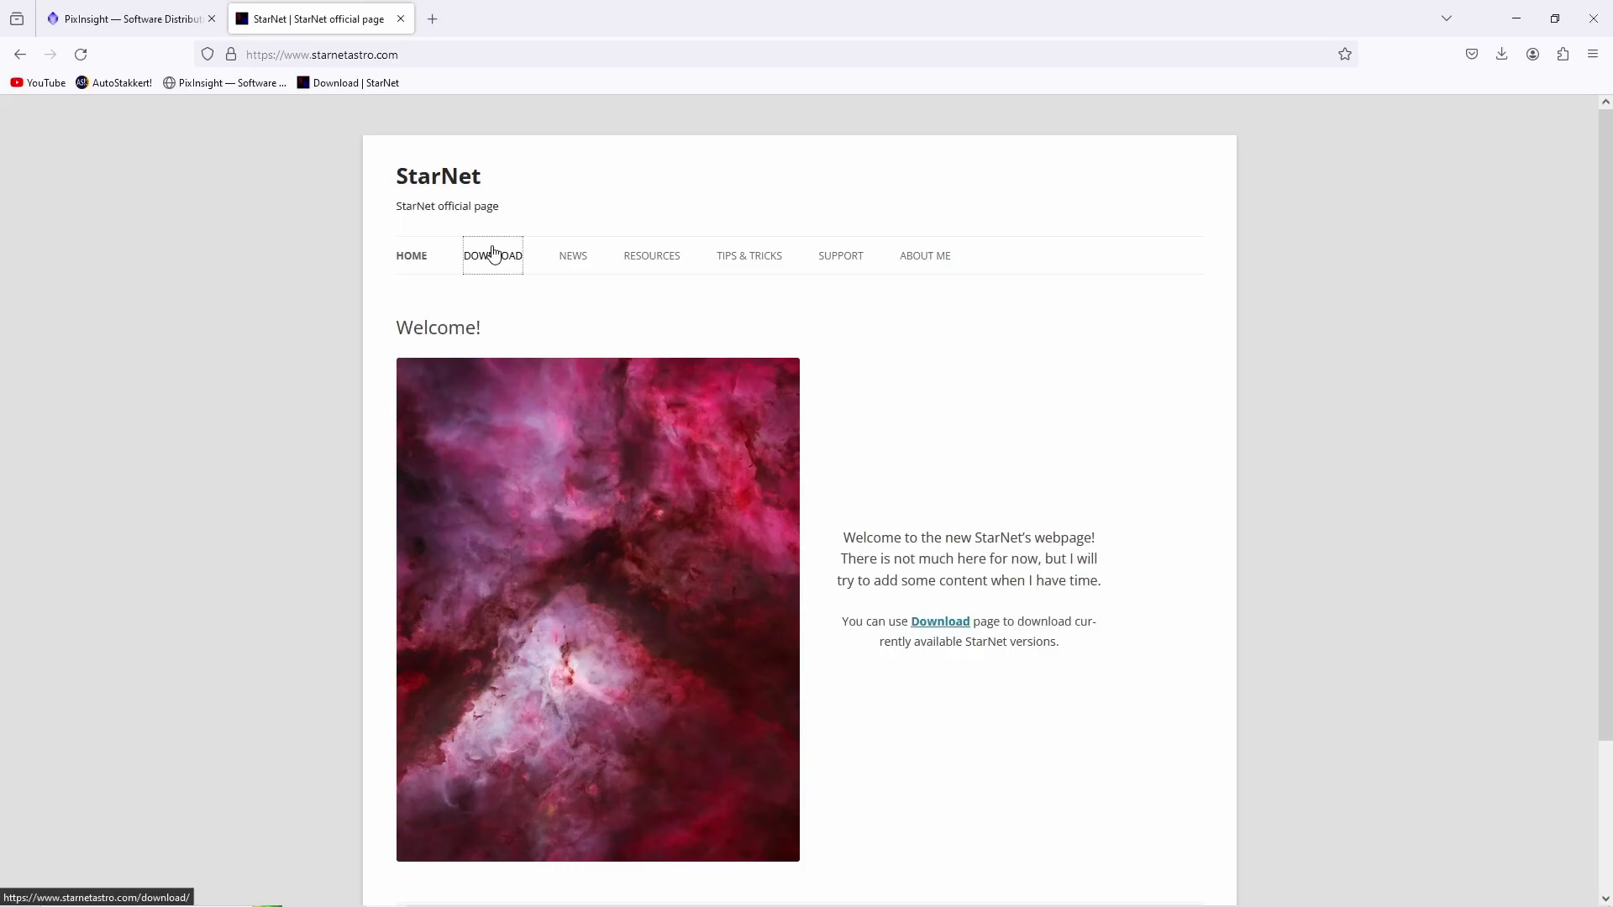
Open the StarNet site's download page and examine the PixInsight plugin packages offered for Windows and Mac OS
left_click(493, 253)
scroll(912, 513, "down", 4)
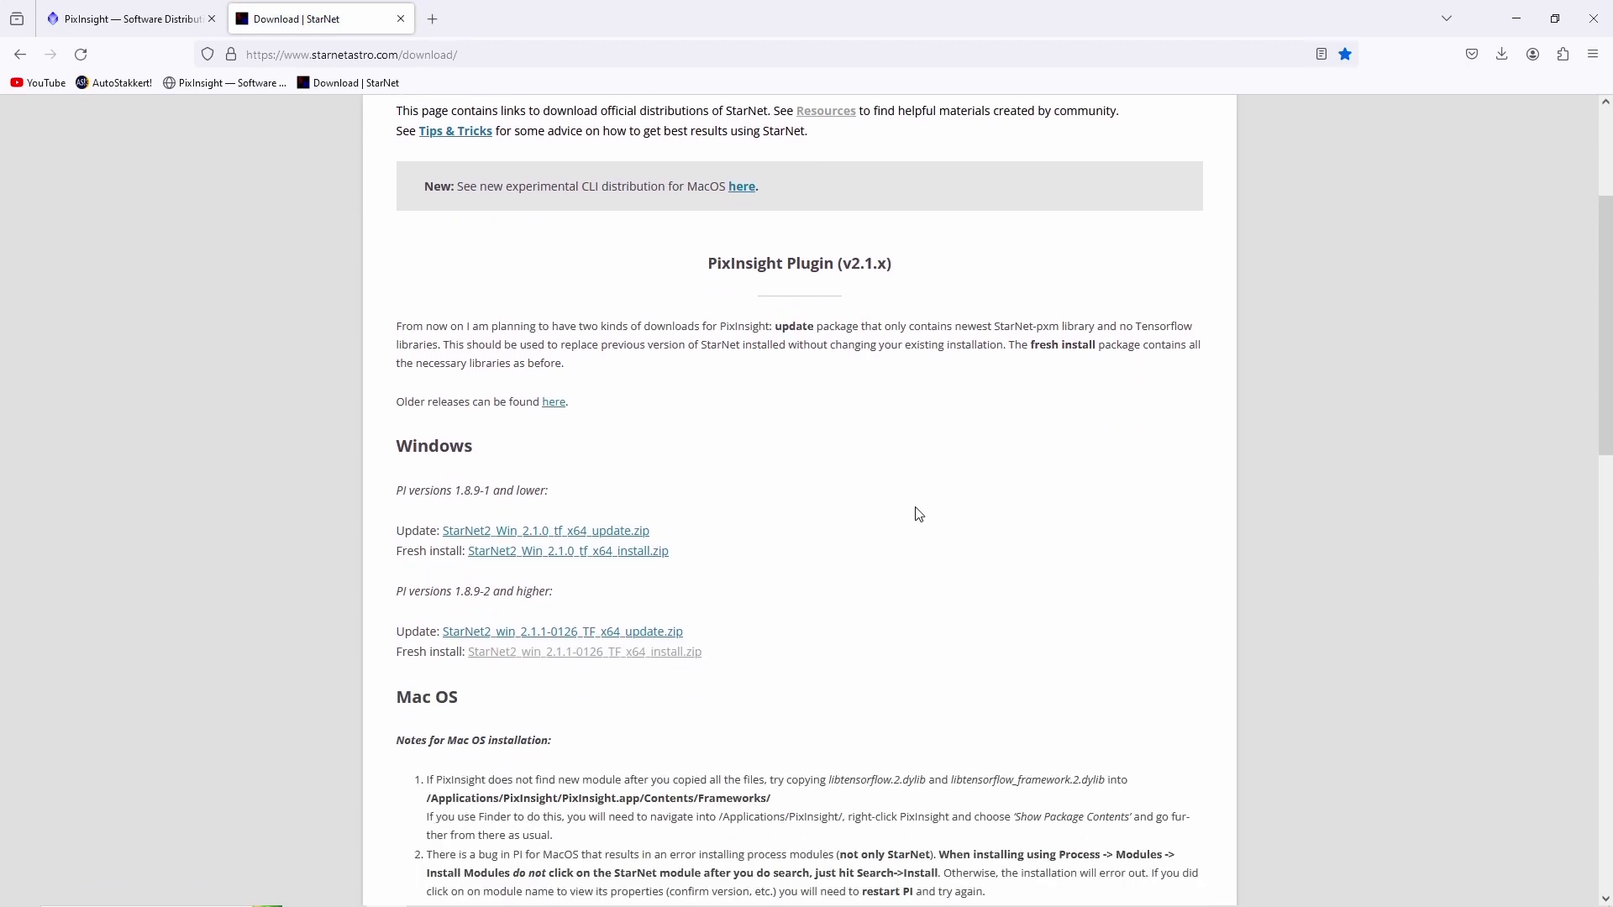
scroll(914, 513, "down", 1)
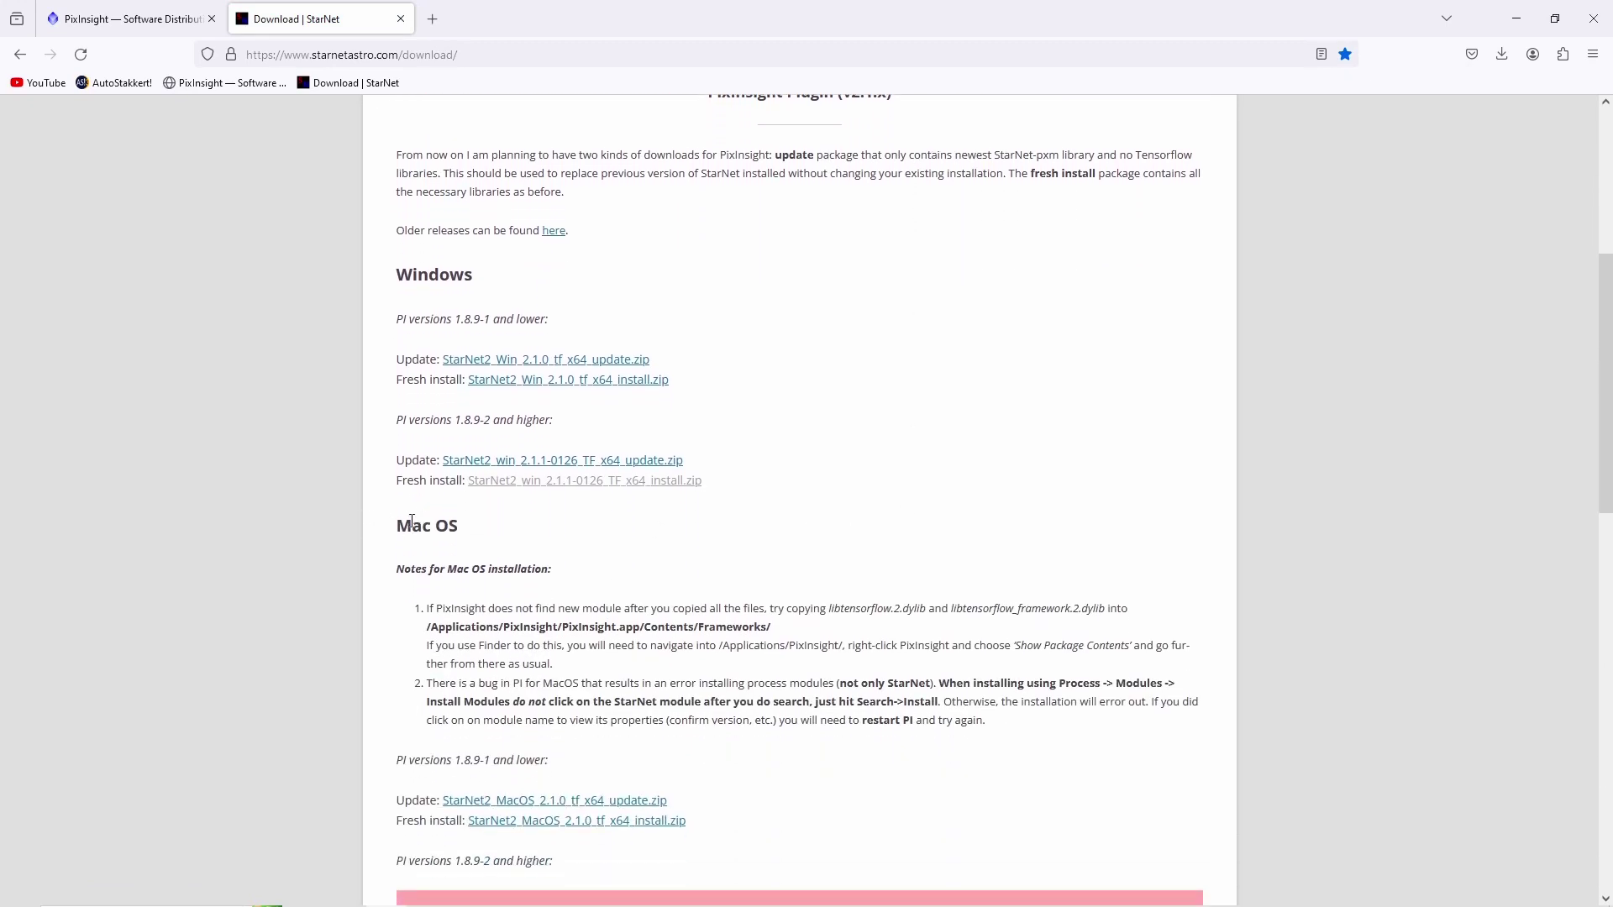
left_click_drag(400, 521, 460, 526)
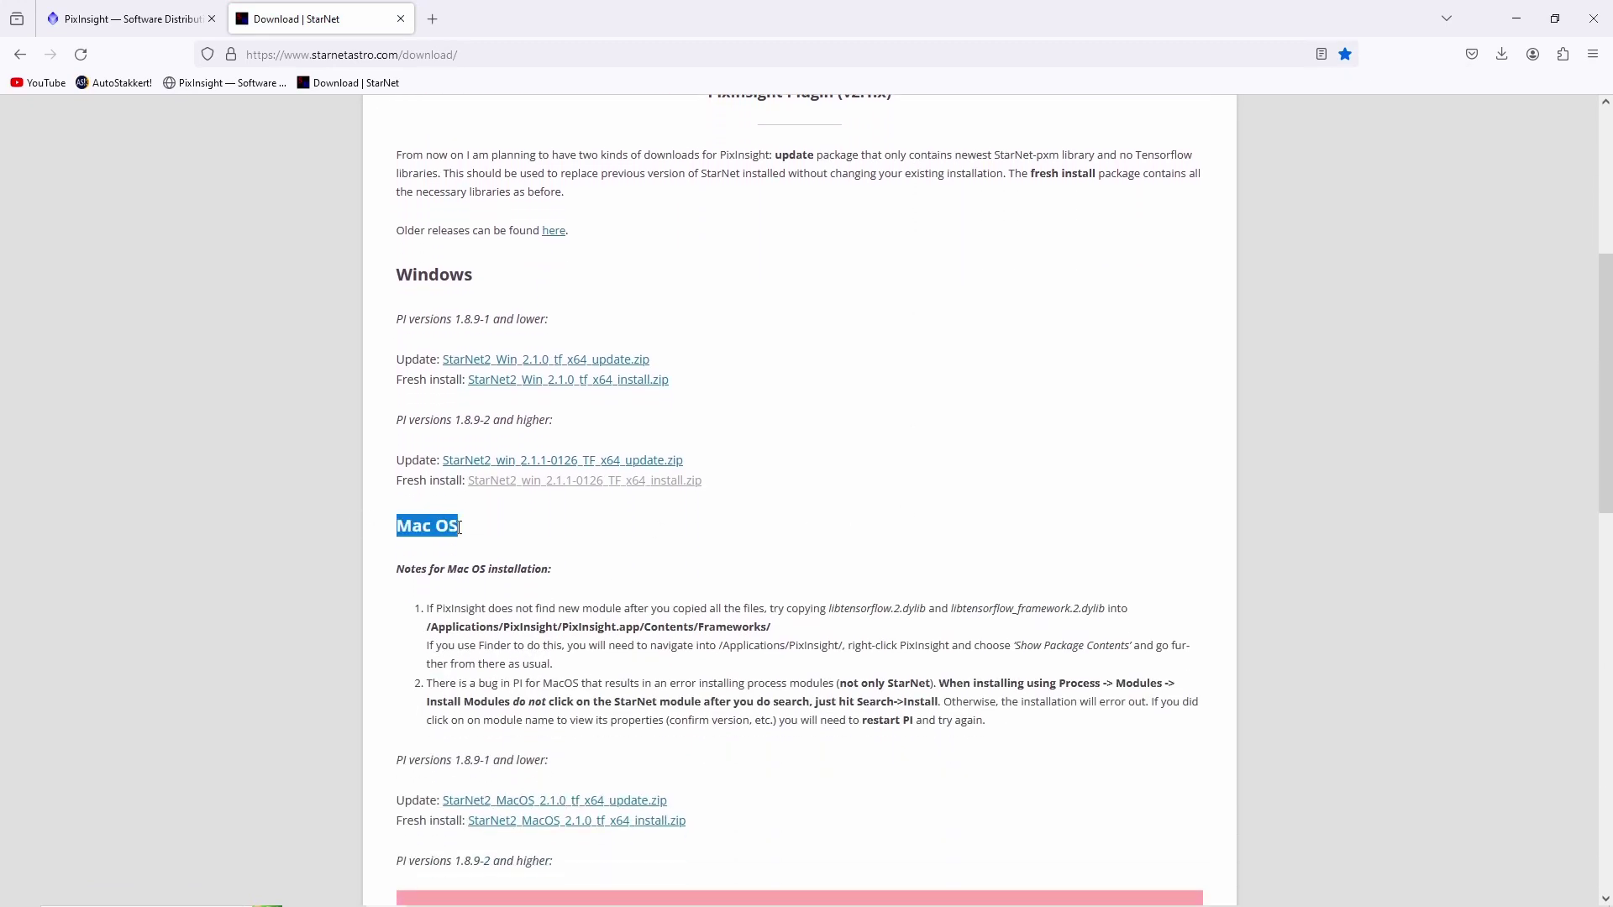
left_click(584, 542)
double_click(424, 269)
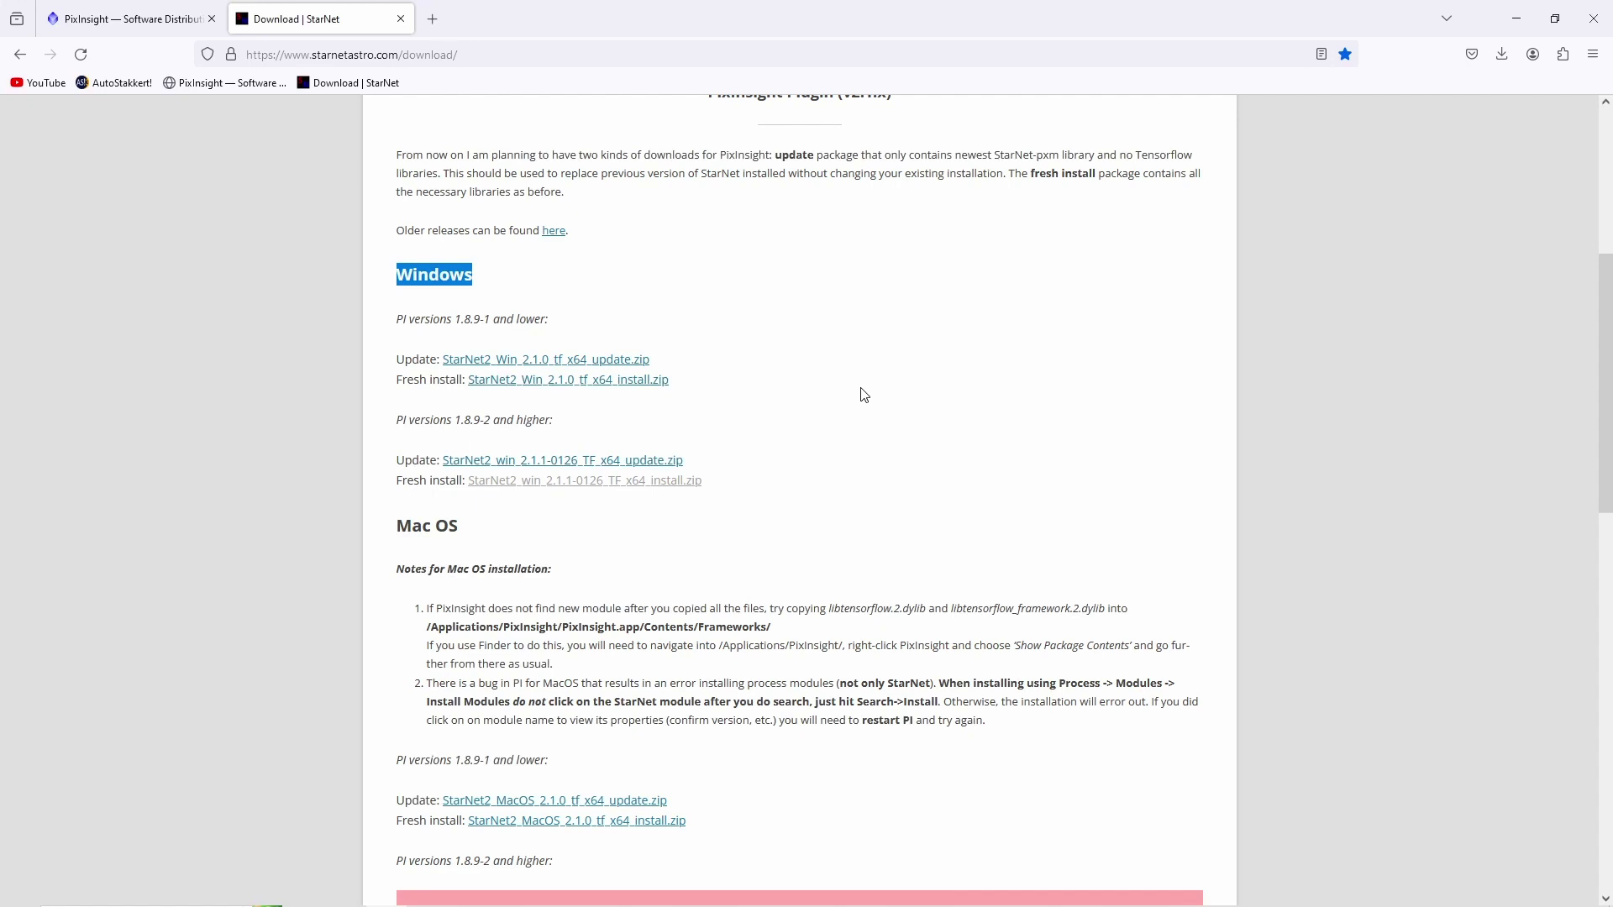
scroll(866, 395, "up", 2)
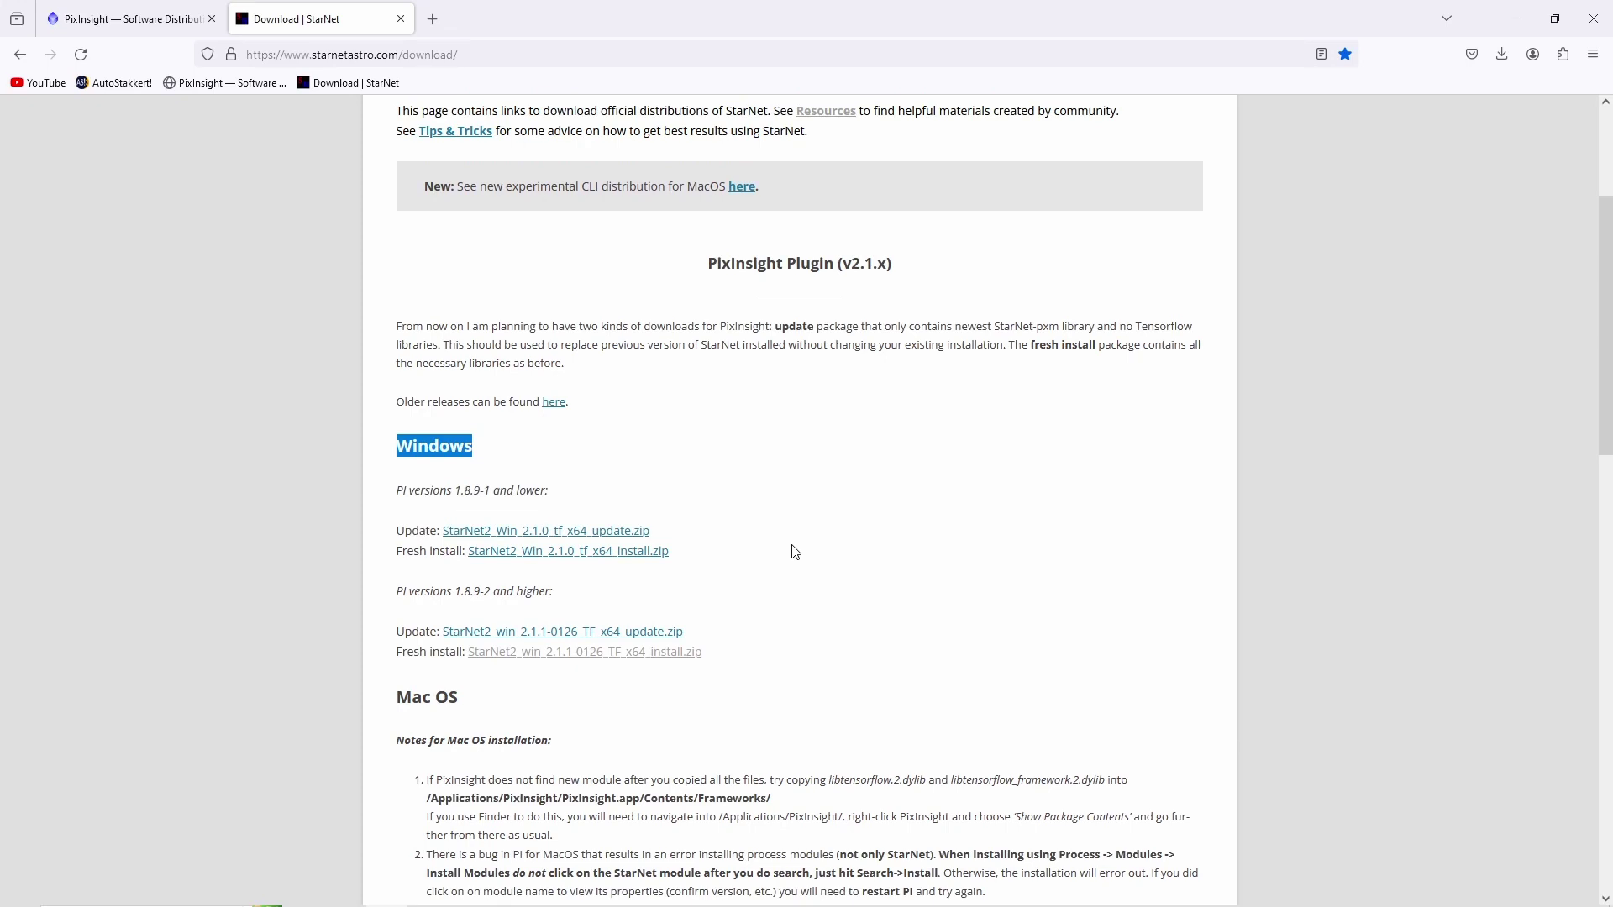
left_click(794, 552)
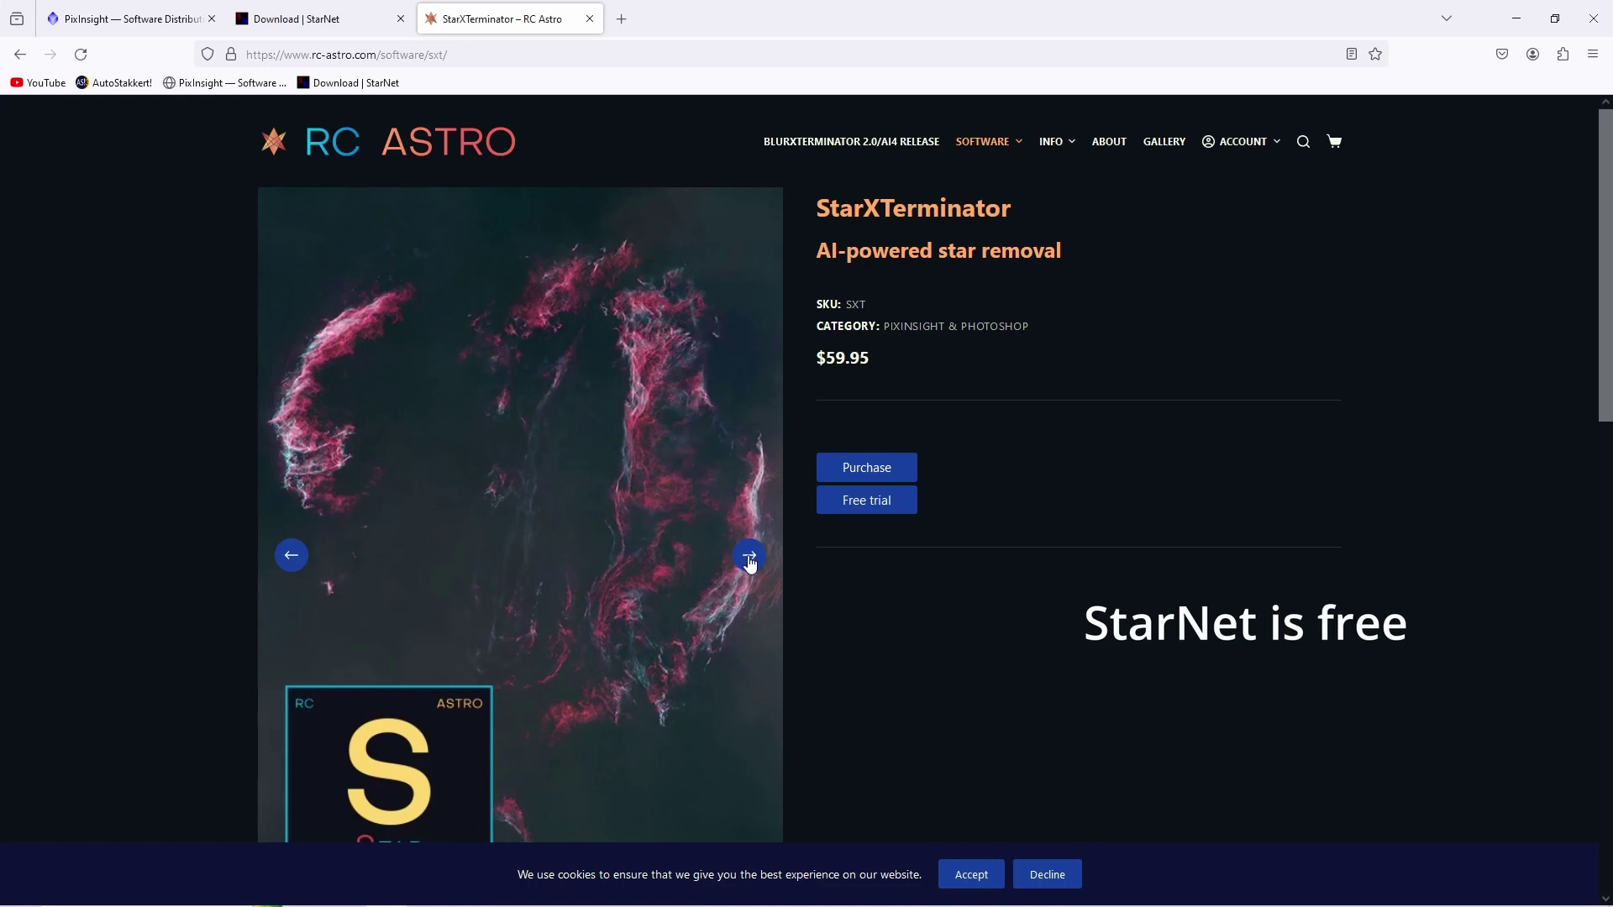
Browse the product image gallery on the StarXTerminator page
left_click(749, 556)
left_click(749, 556)
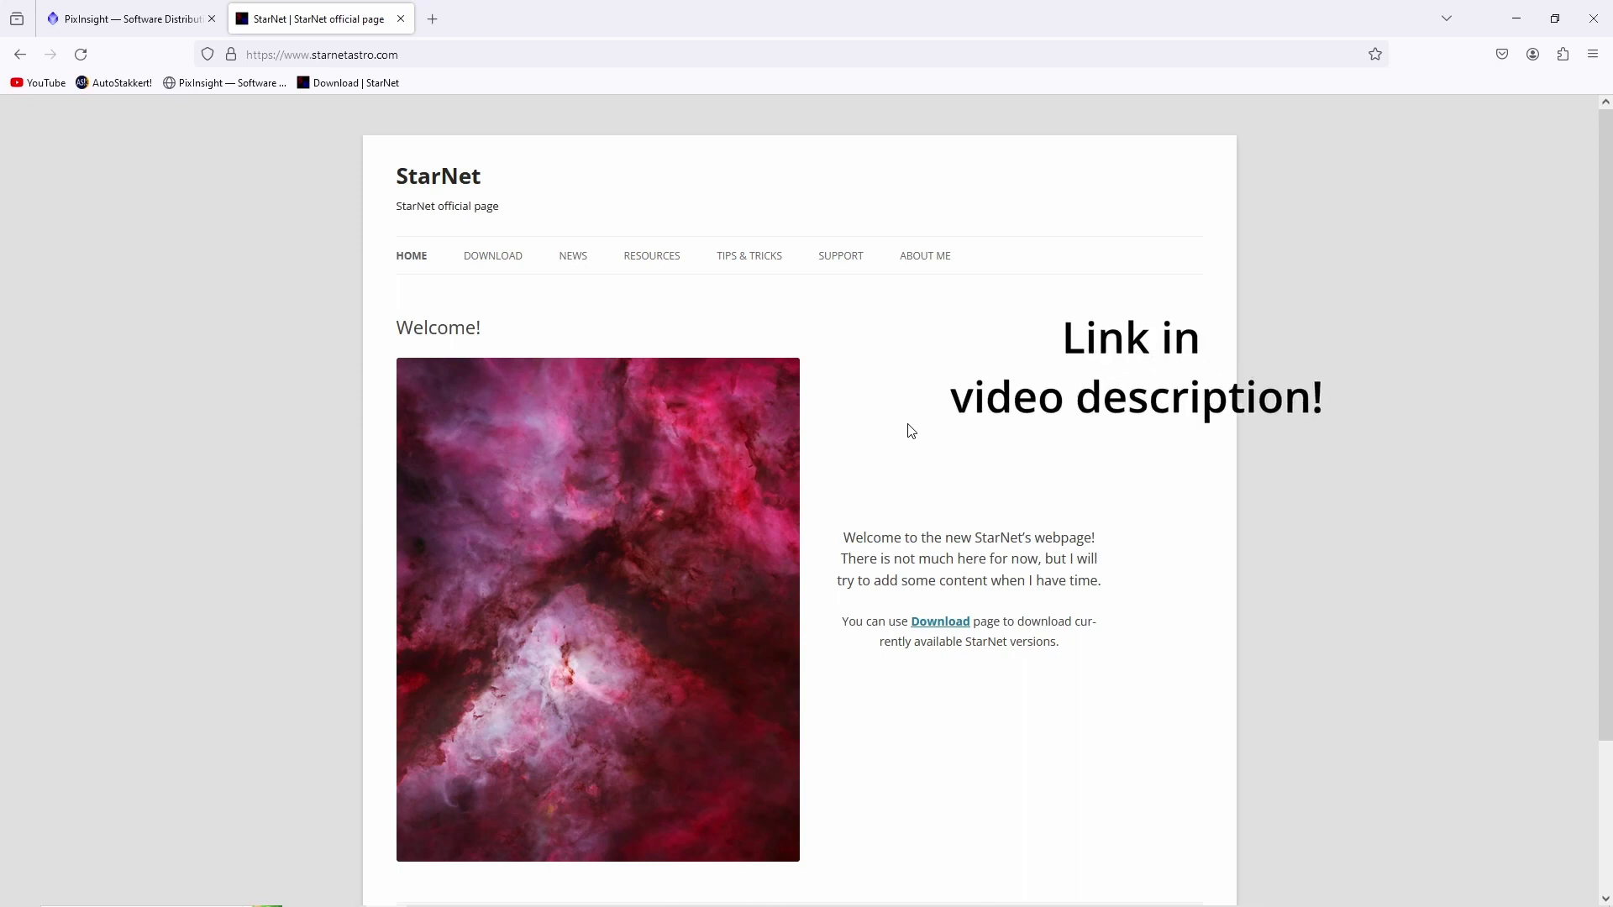
Download the Windows fresh install package StarNet2_win_2.1.1-0126_TF_x64_install.zip for PI versions 1.8.9-2 and higher from the StarNet download page
left_click(494, 258)
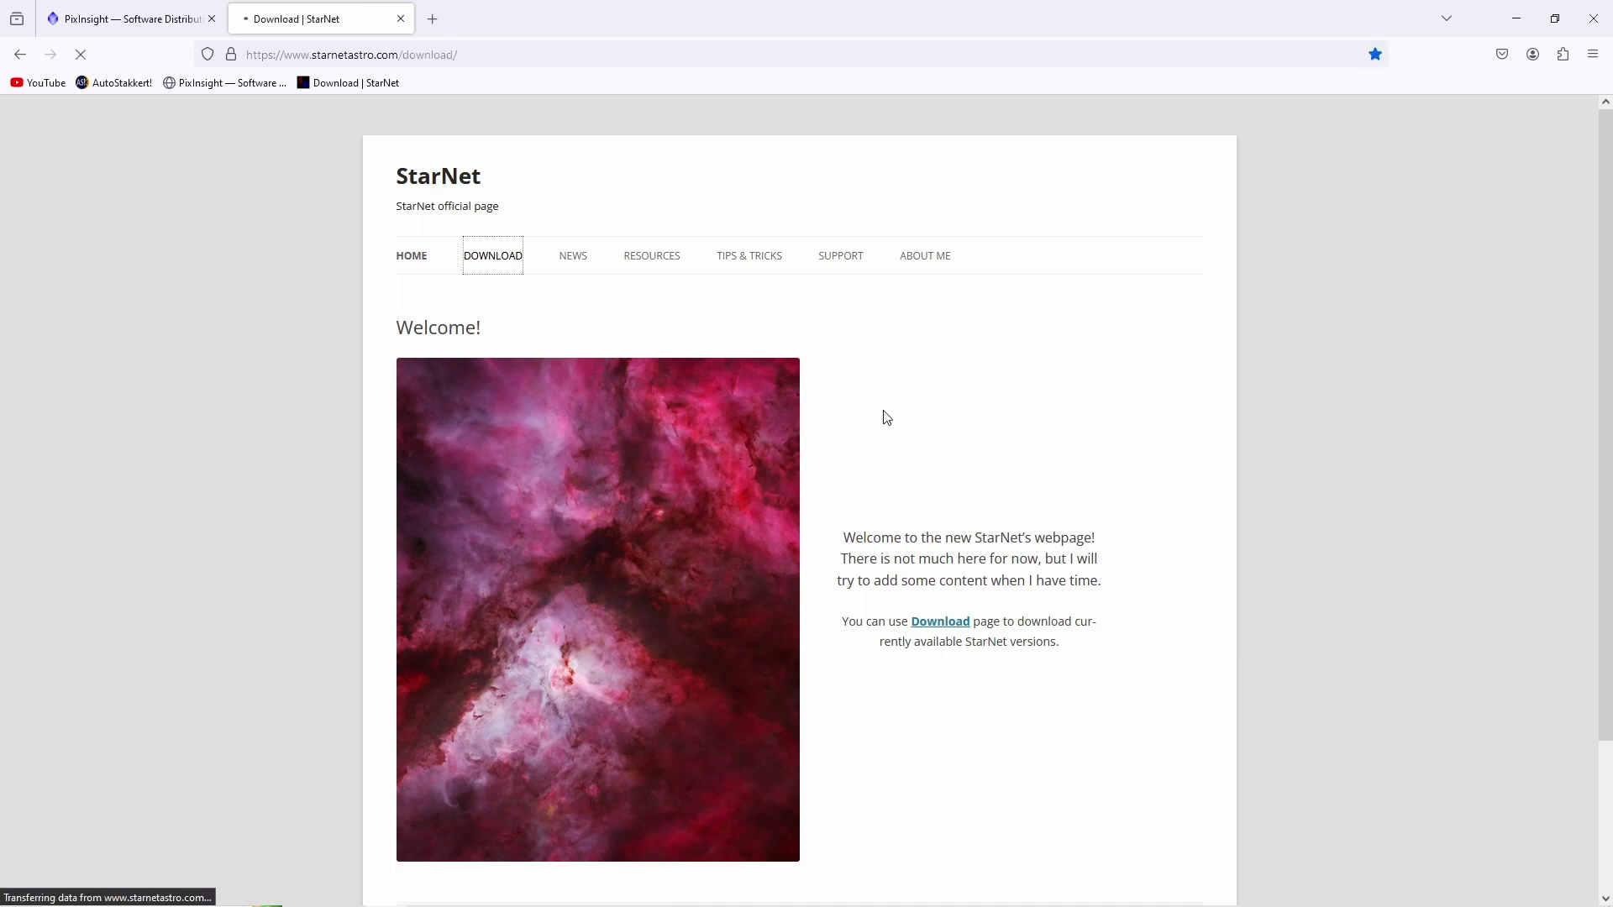
scroll(971, 470, "down", 5)
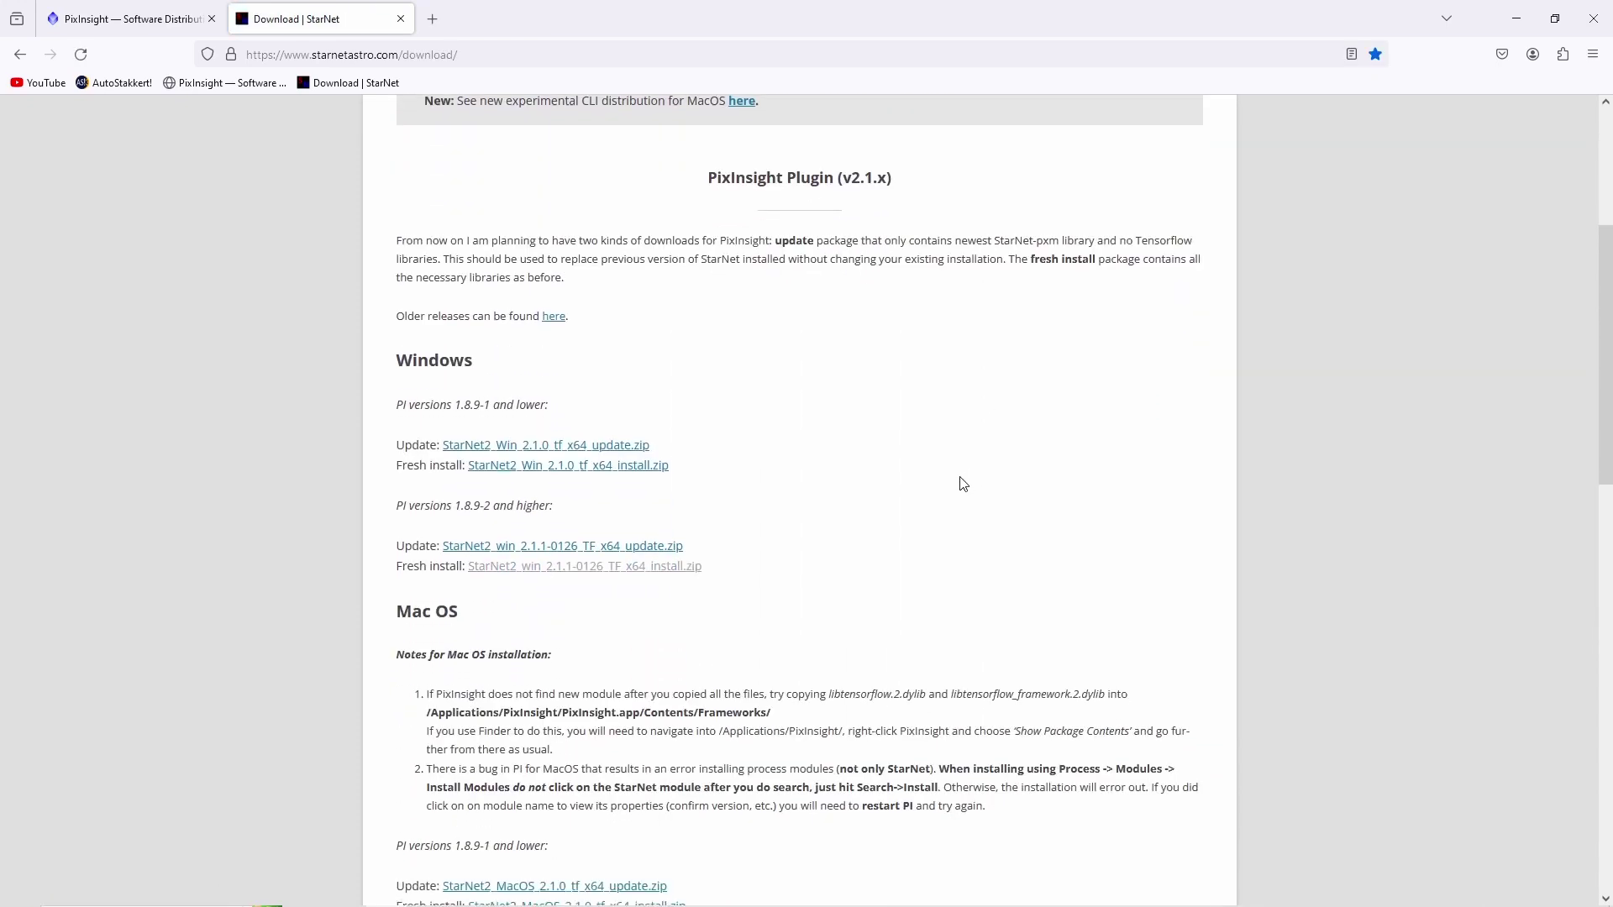
left_click_drag(397, 527, 477, 529)
left_click_drag(396, 275, 475, 277)
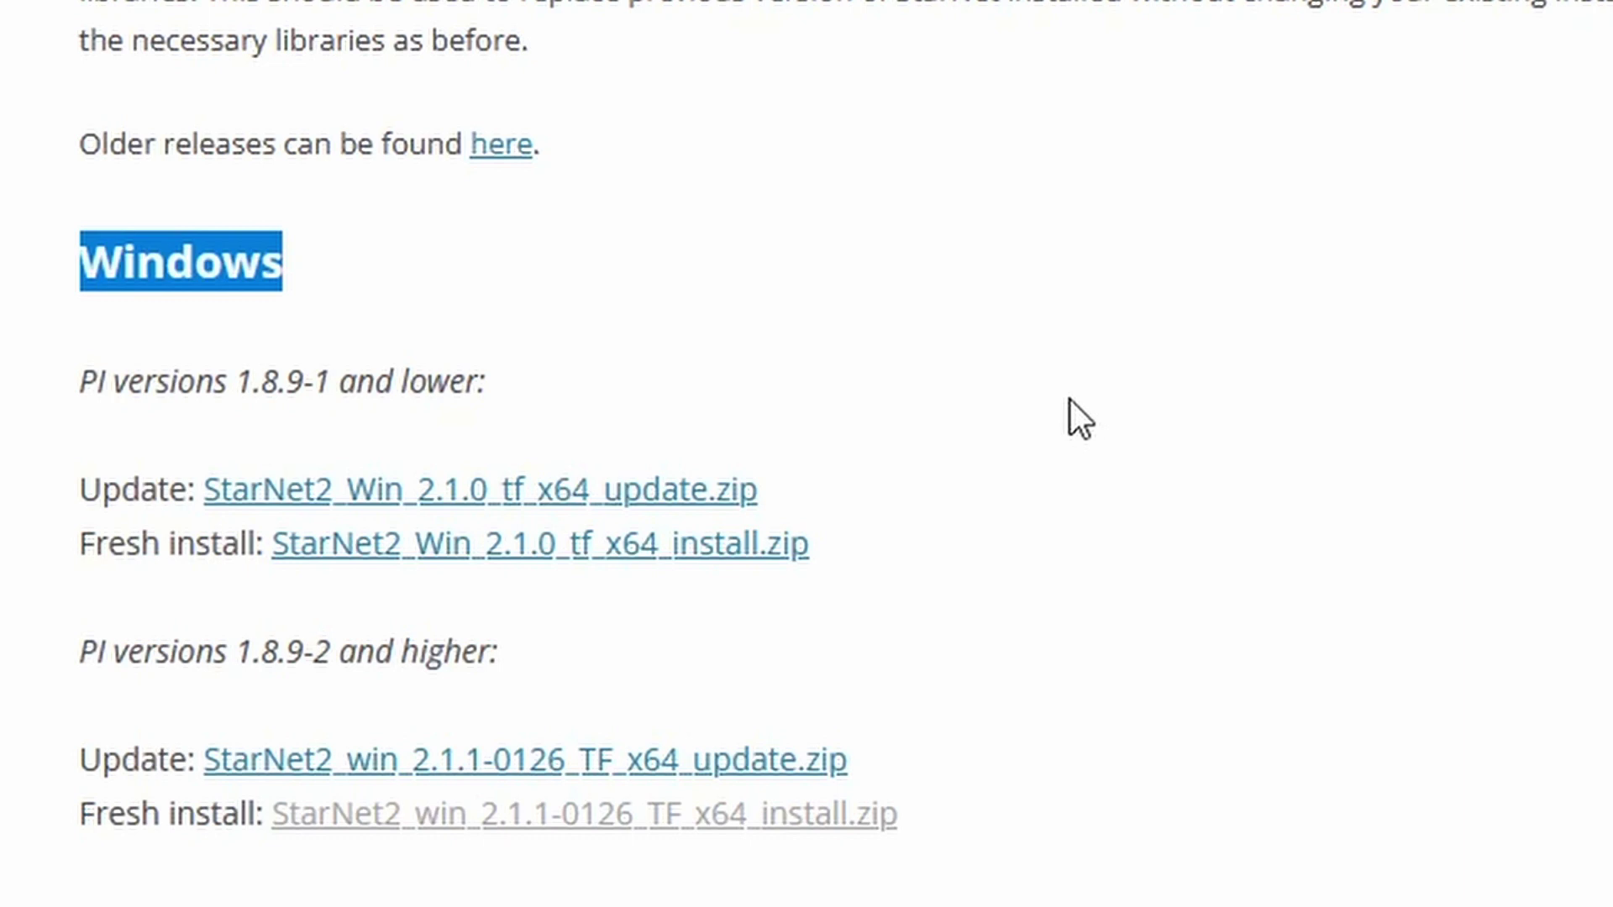
left_click_drag(127, 387, 467, 404)
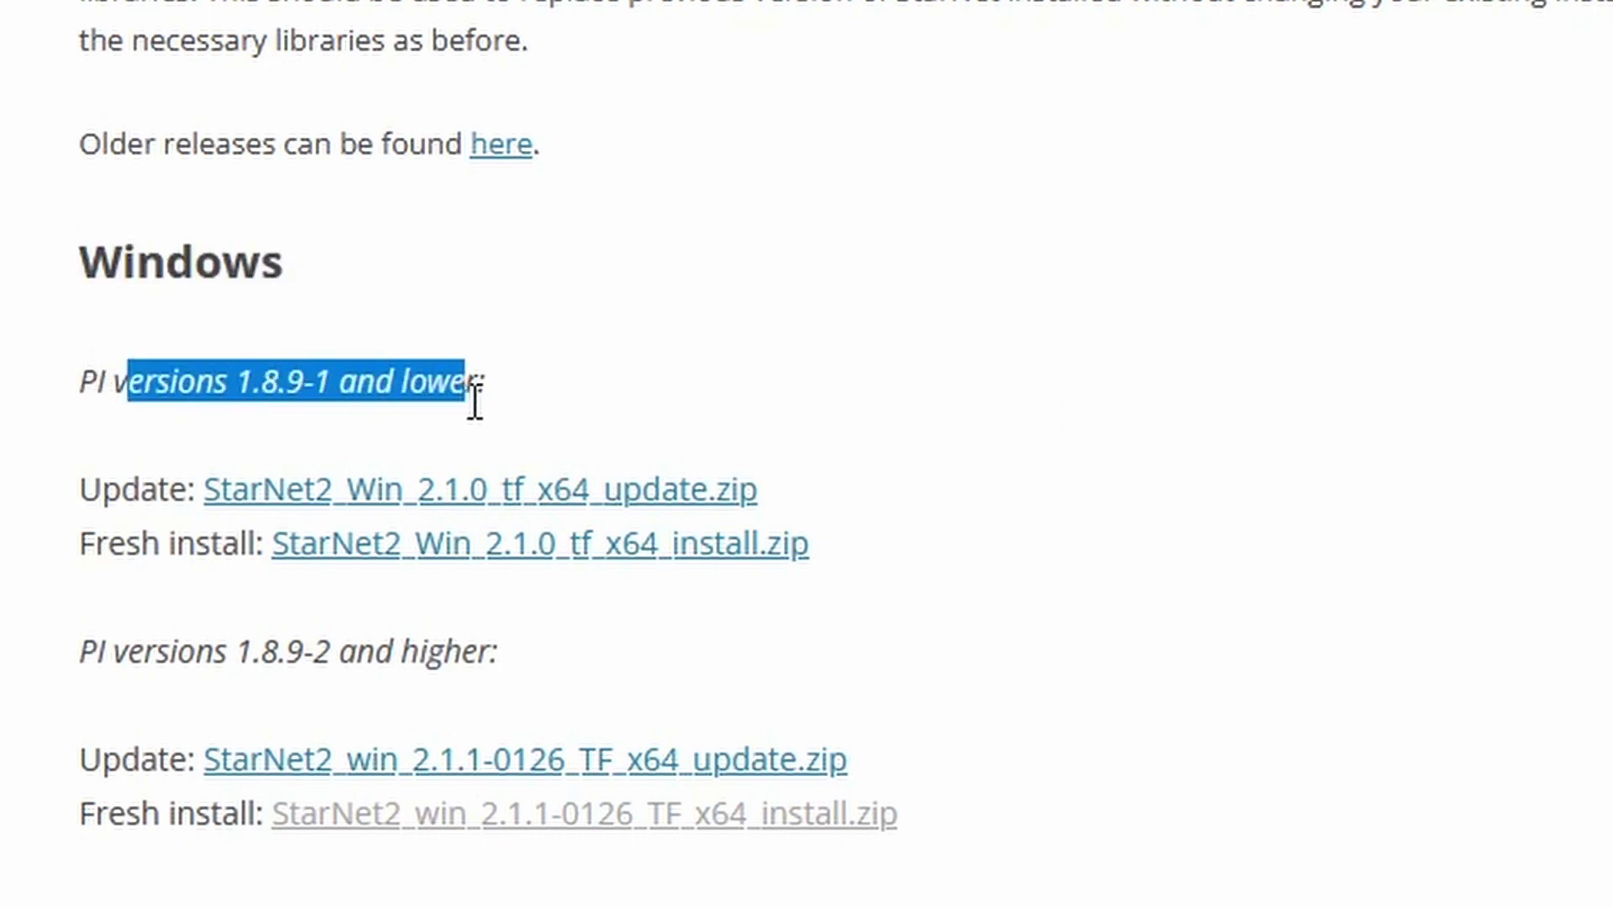
left_click(899, 429)
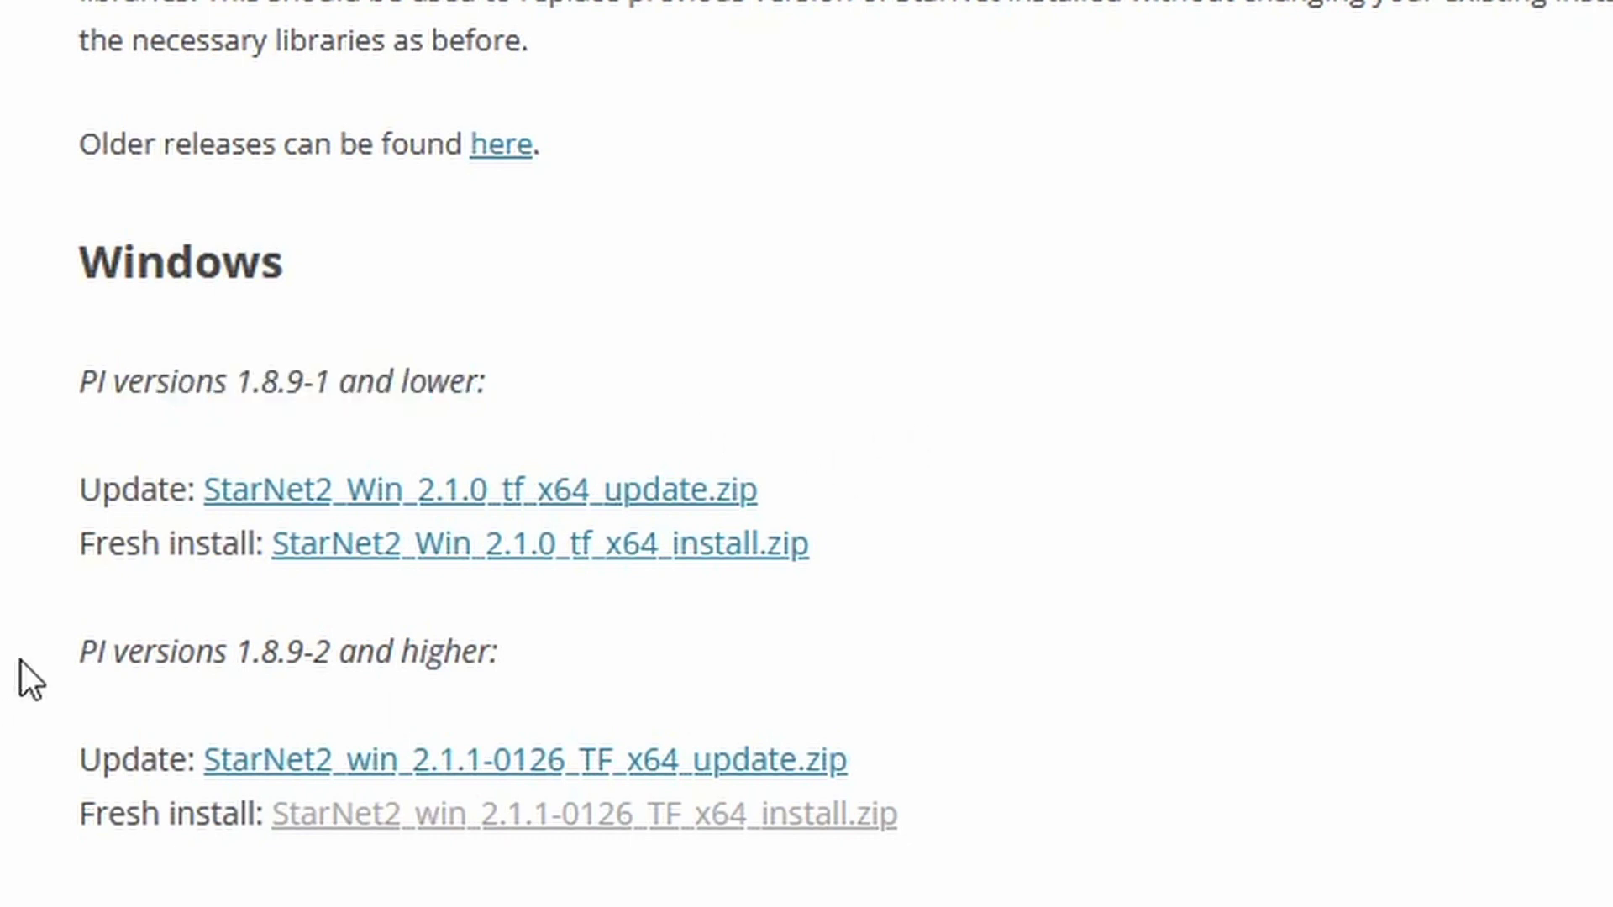
left_click_drag(129, 654, 491, 659)
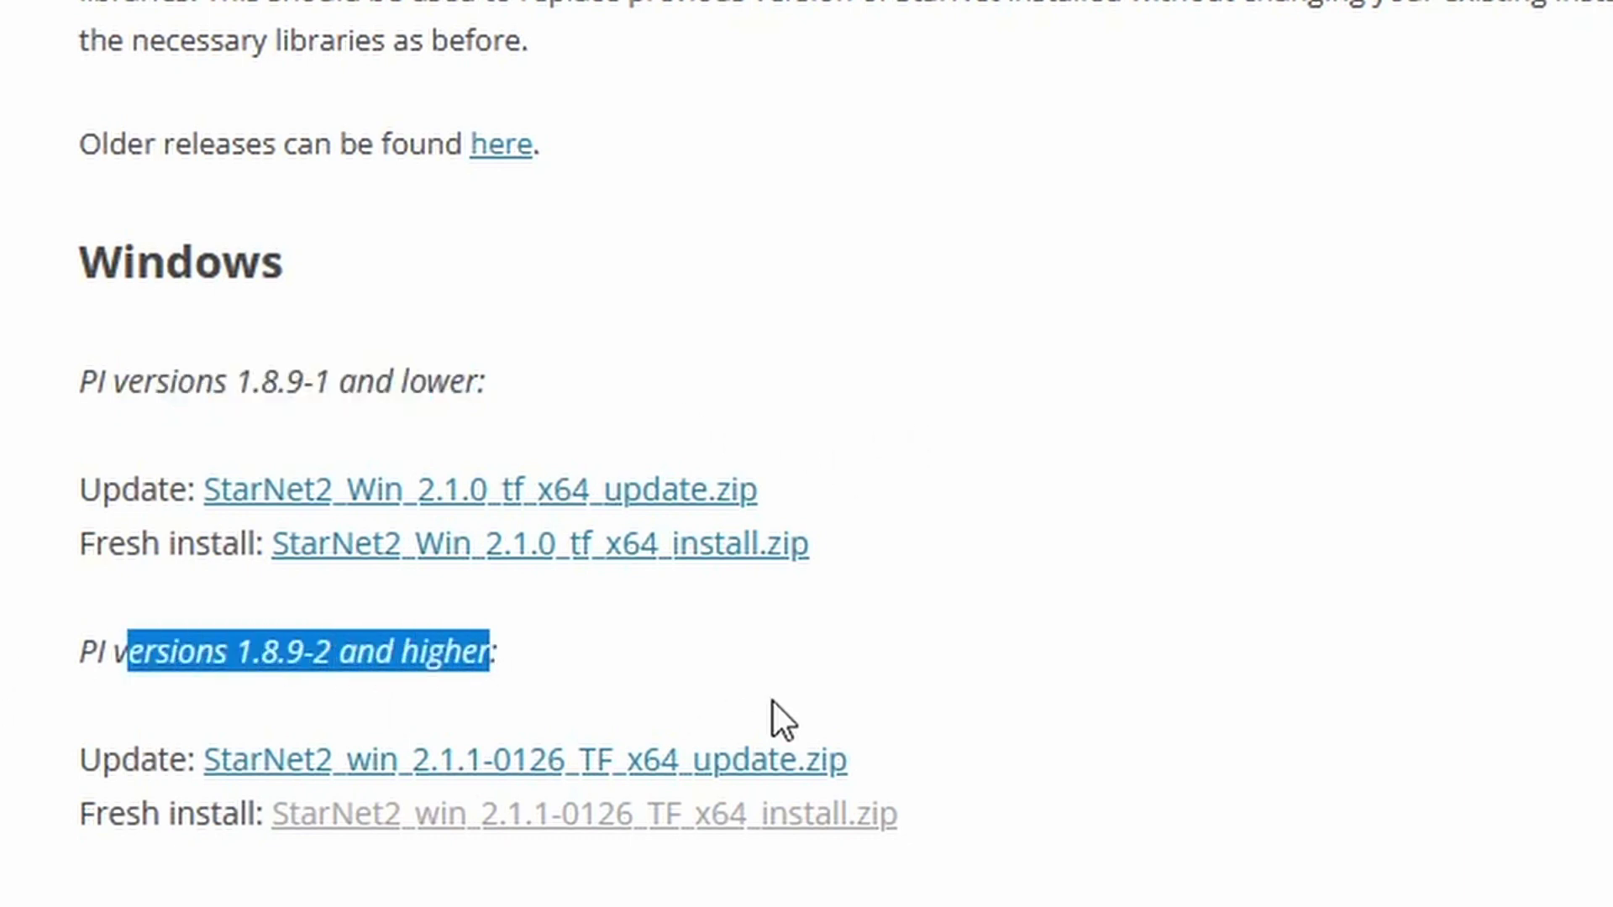
left_click(1043, 667)
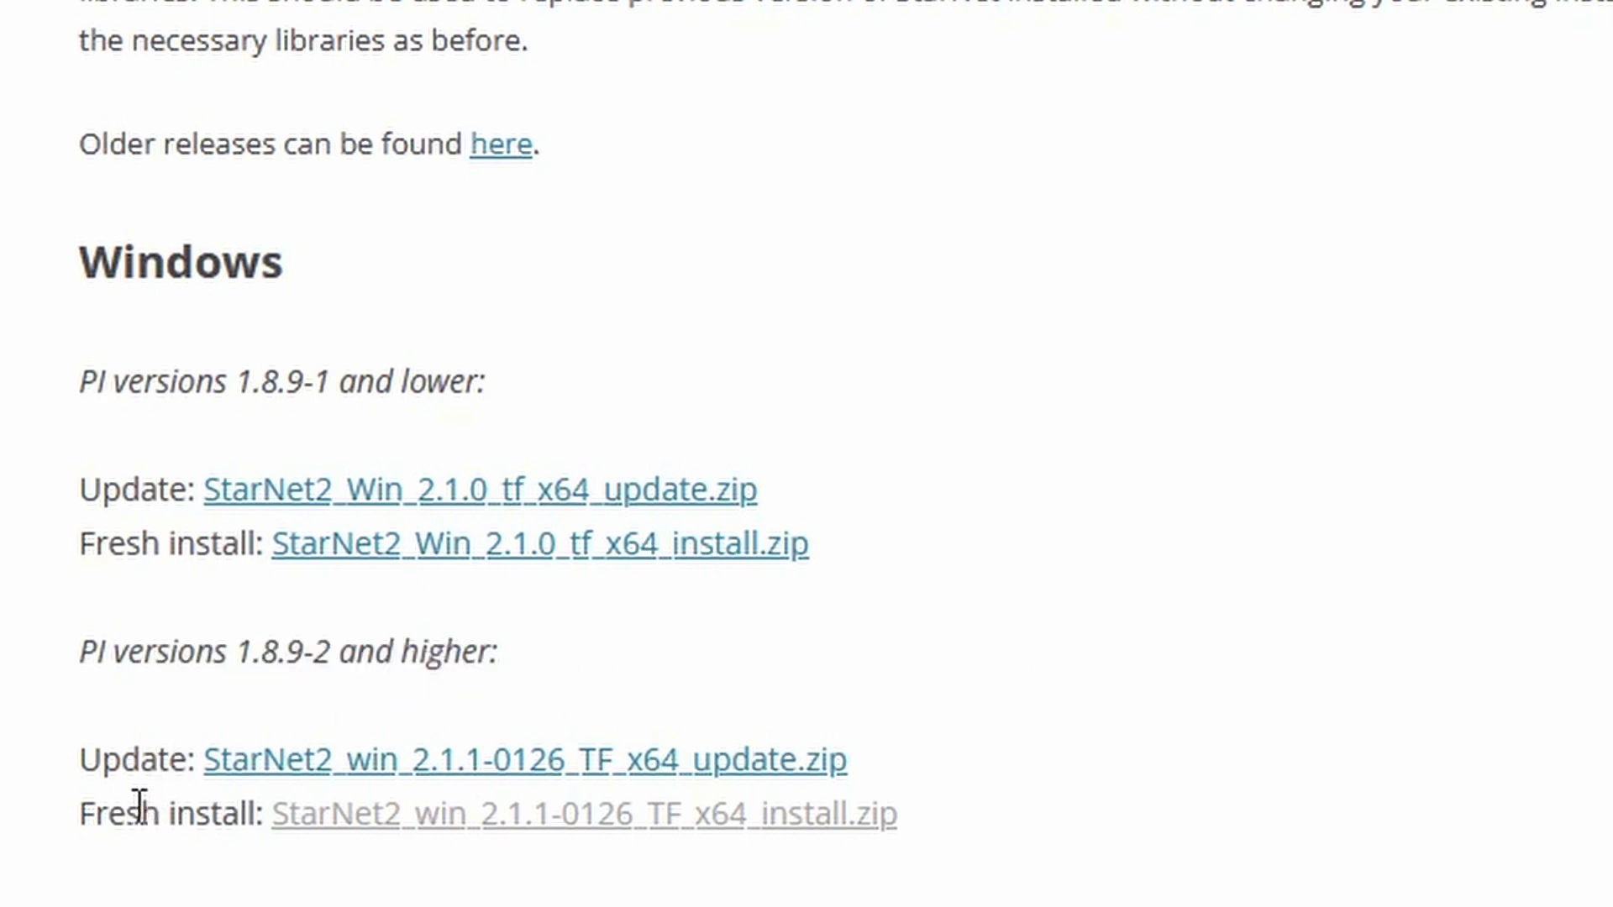
left_click_drag(84, 814, 220, 813)
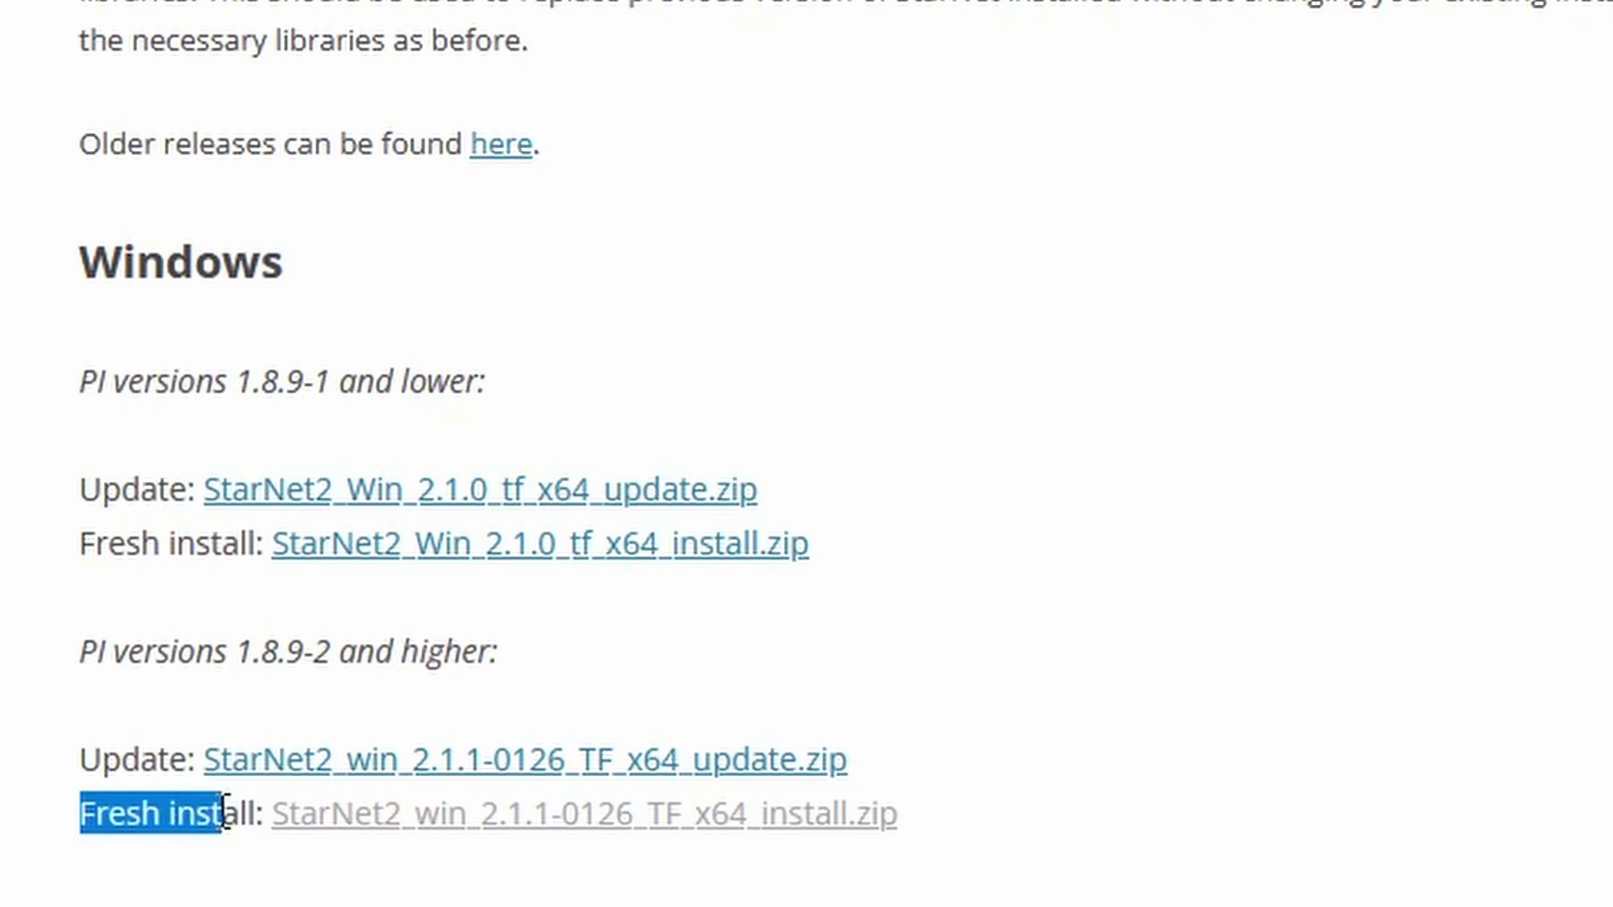
left_click(1149, 756)
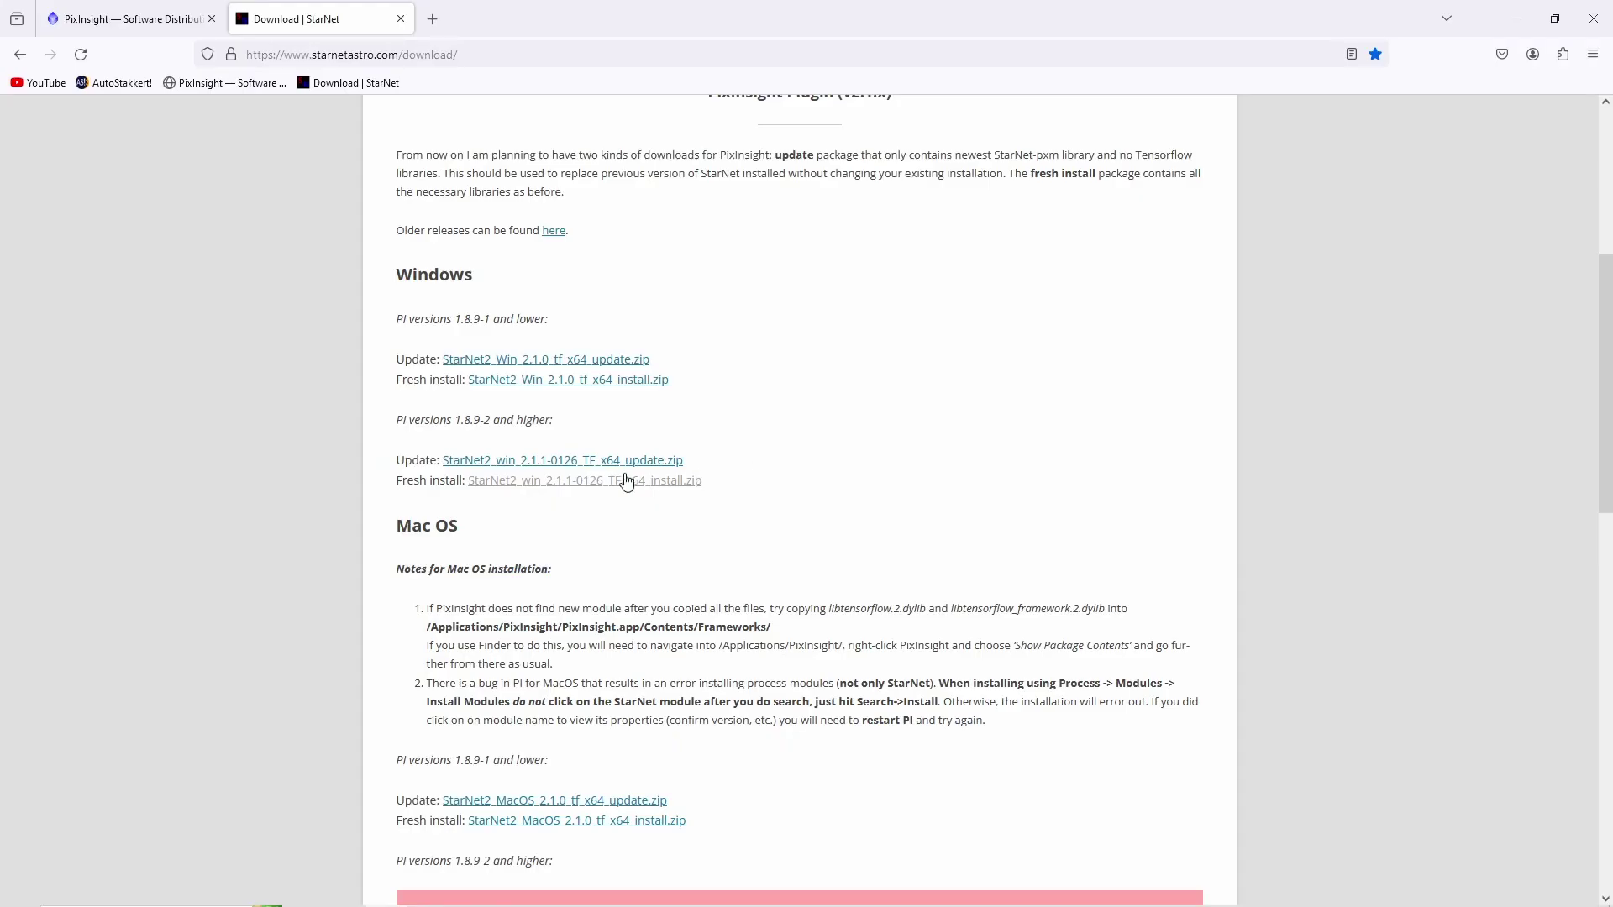
left_click(593, 485)
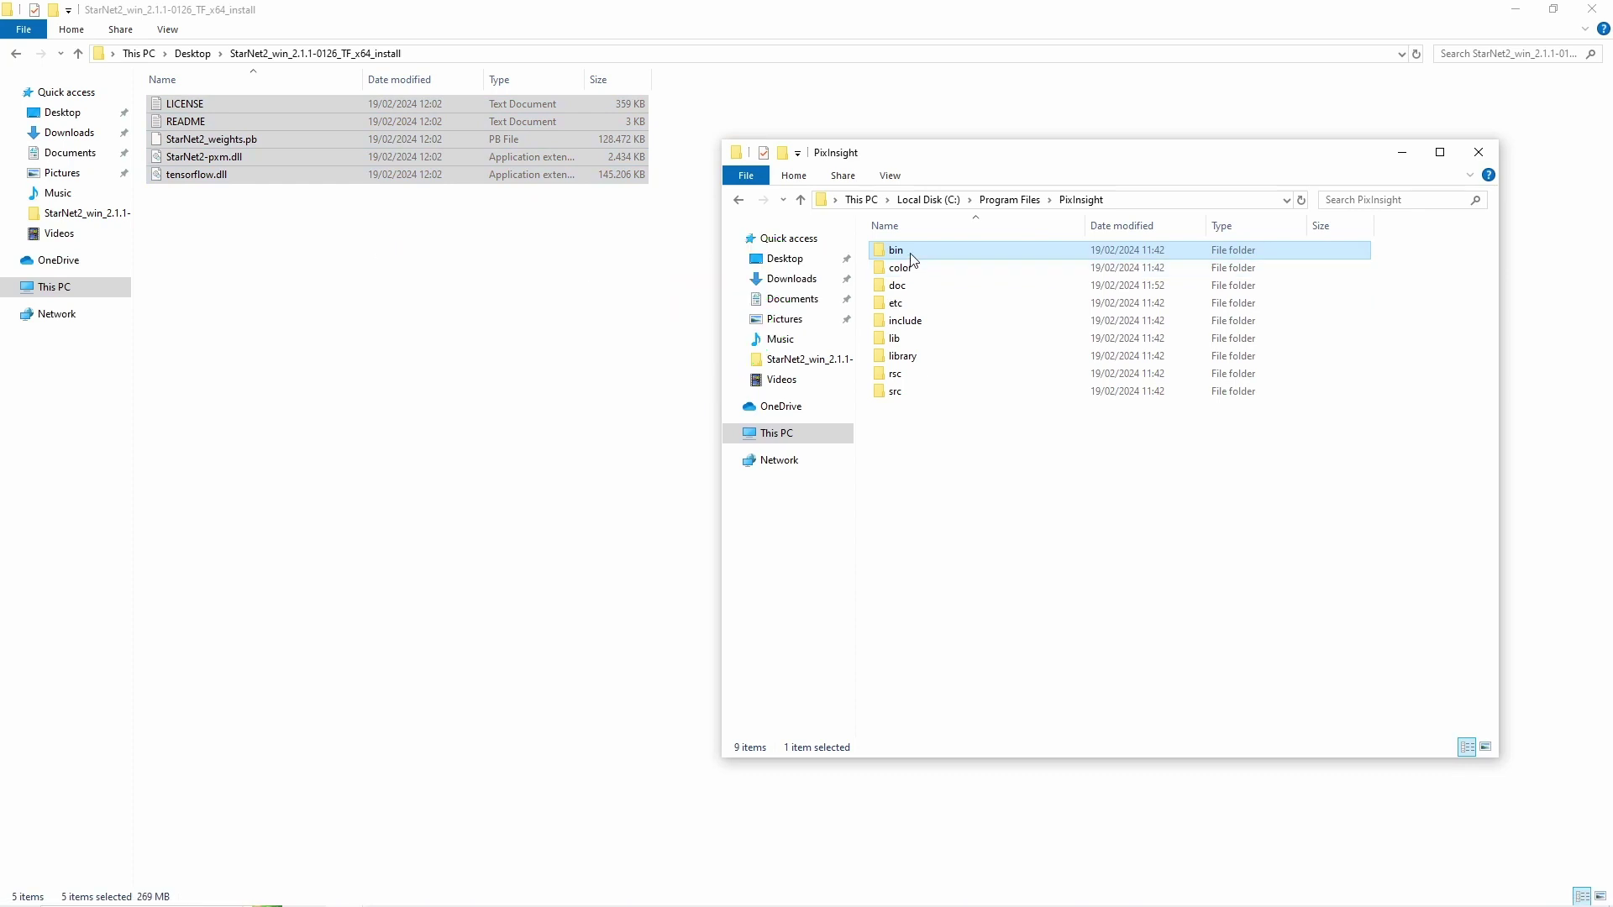
Paste the copied StarNet2 files into the PixInsight program's bin folder in File Explorer, replacing the existing tensorflow.dll
double_click(897, 250)
right_click(1420, 488)
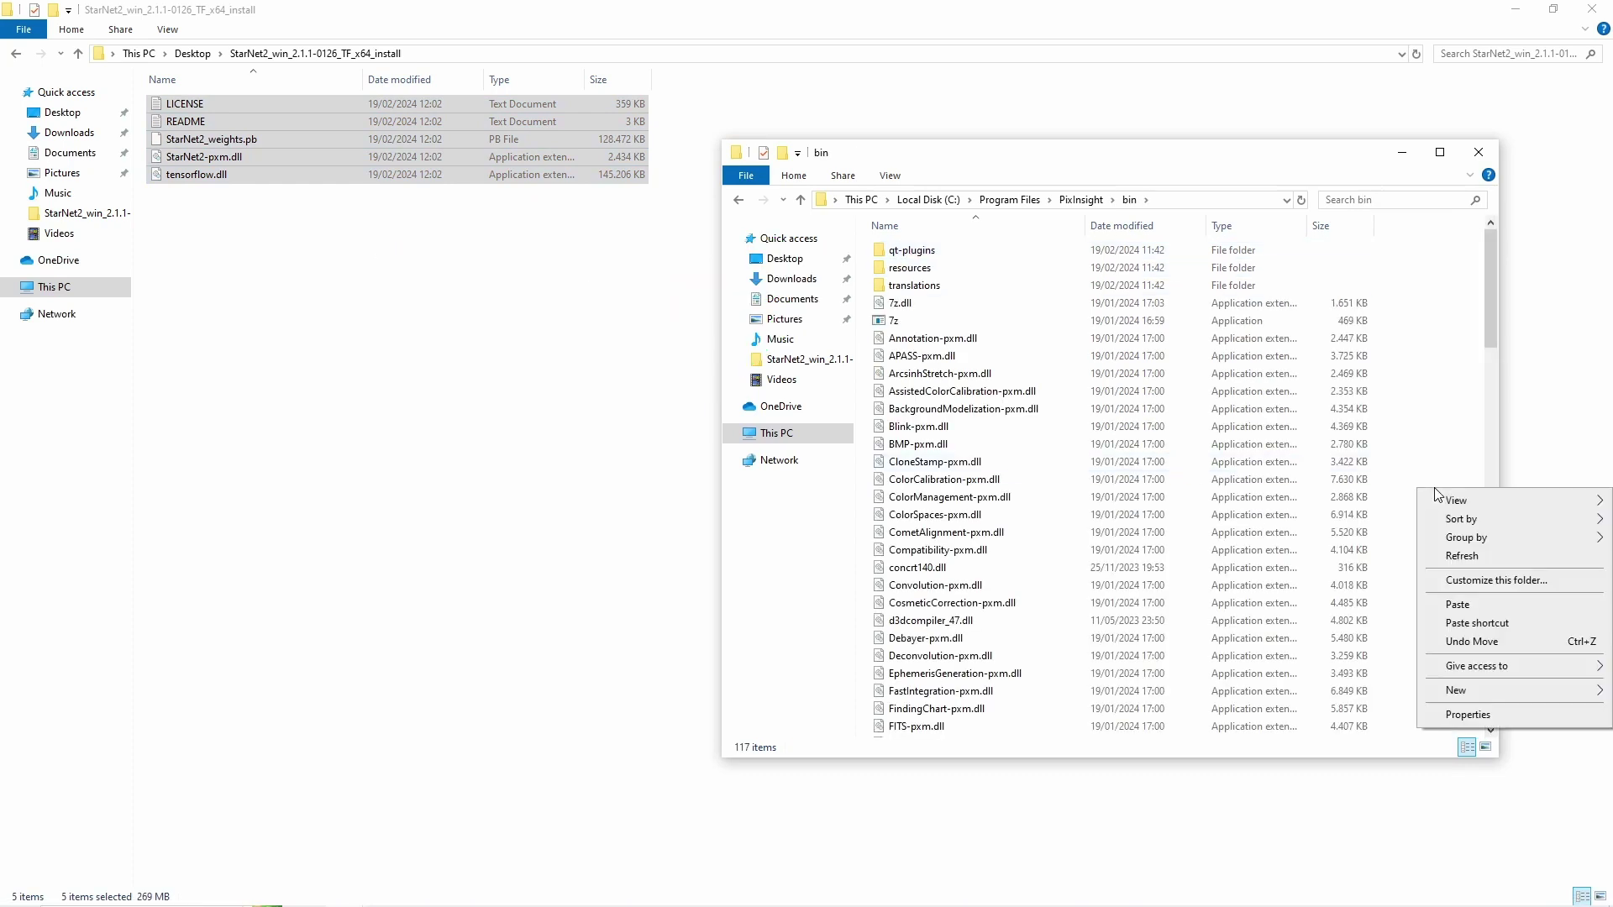
left_click(1457, 605)
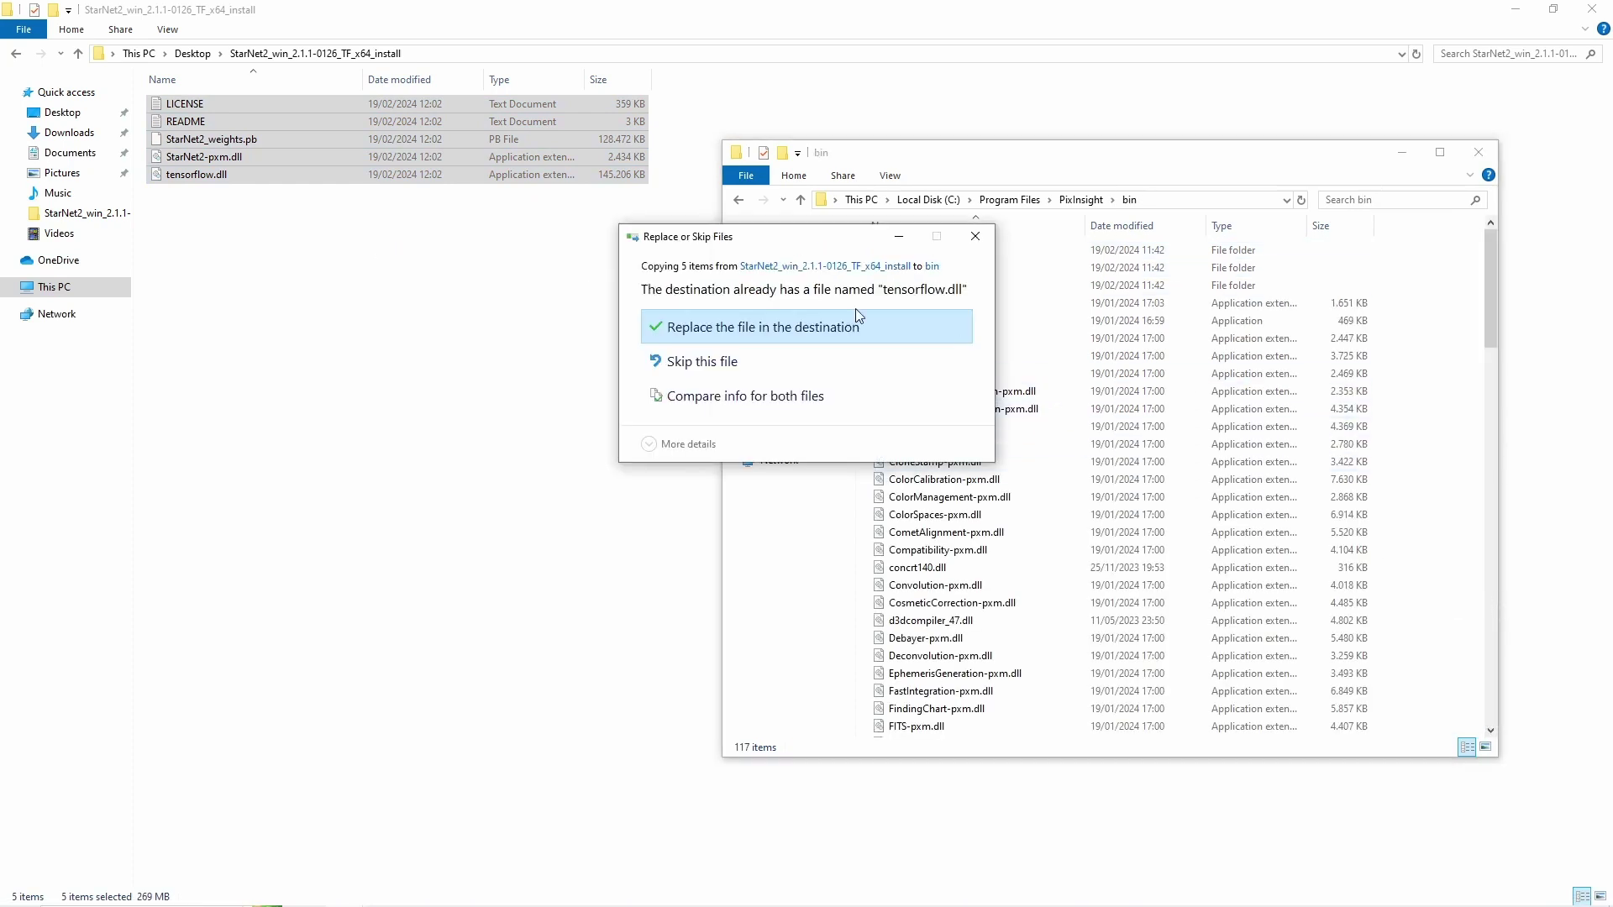
left_click(783, 336)
left_click(781, 381)
left_click(745, 373)
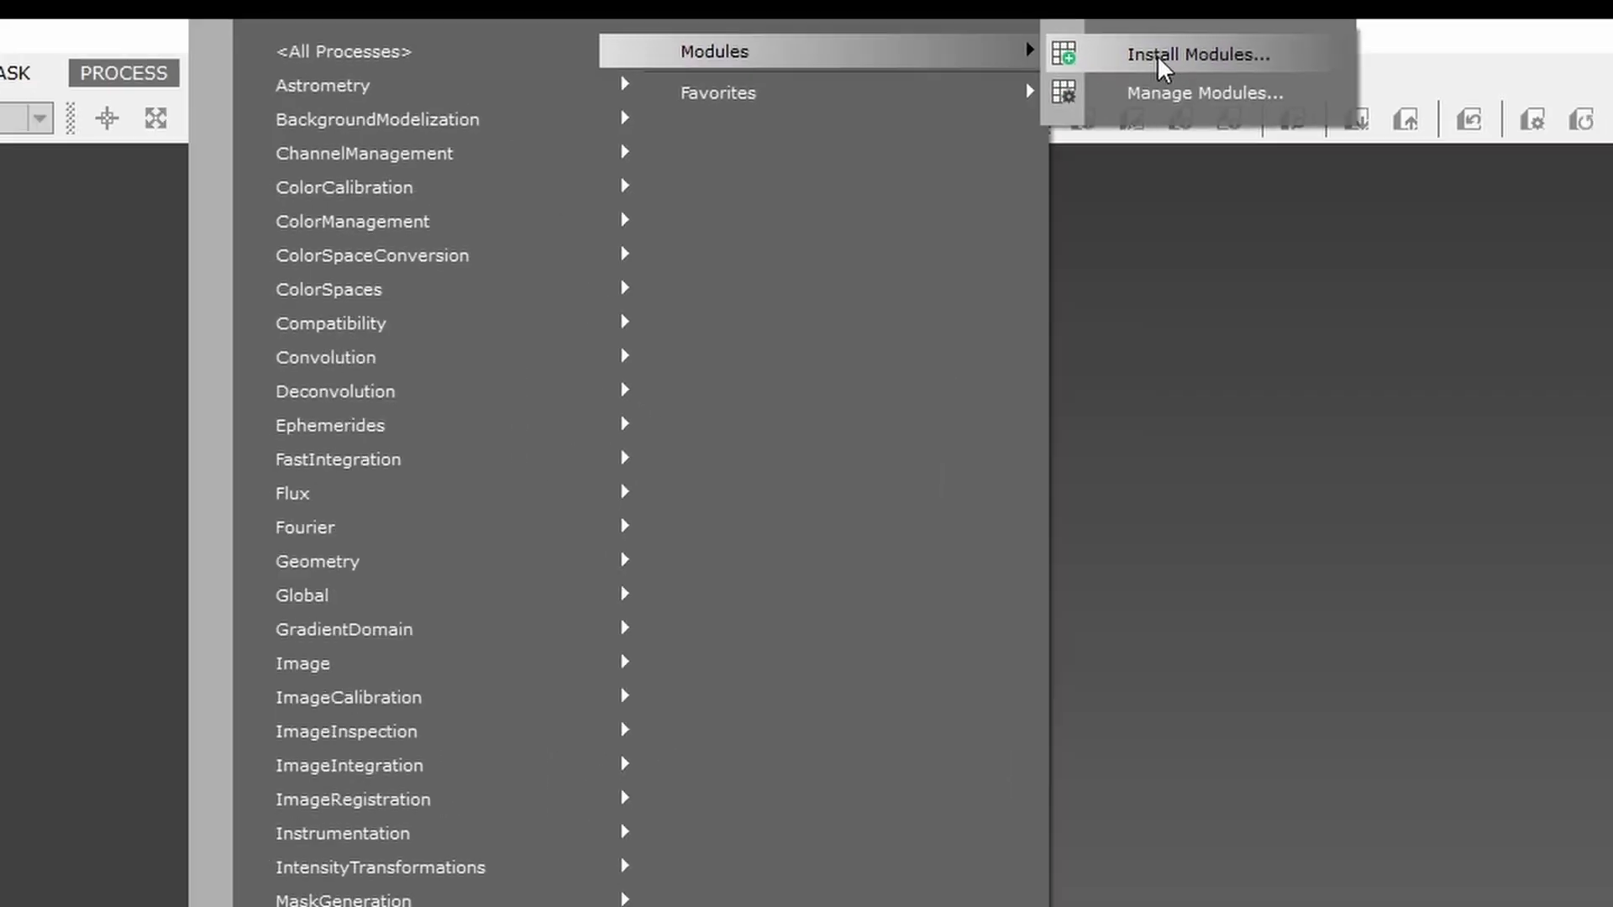
In PixInsight, search the directory C:/Program Files/PixInsight/bin for modules to install
left_click(1159, 57)
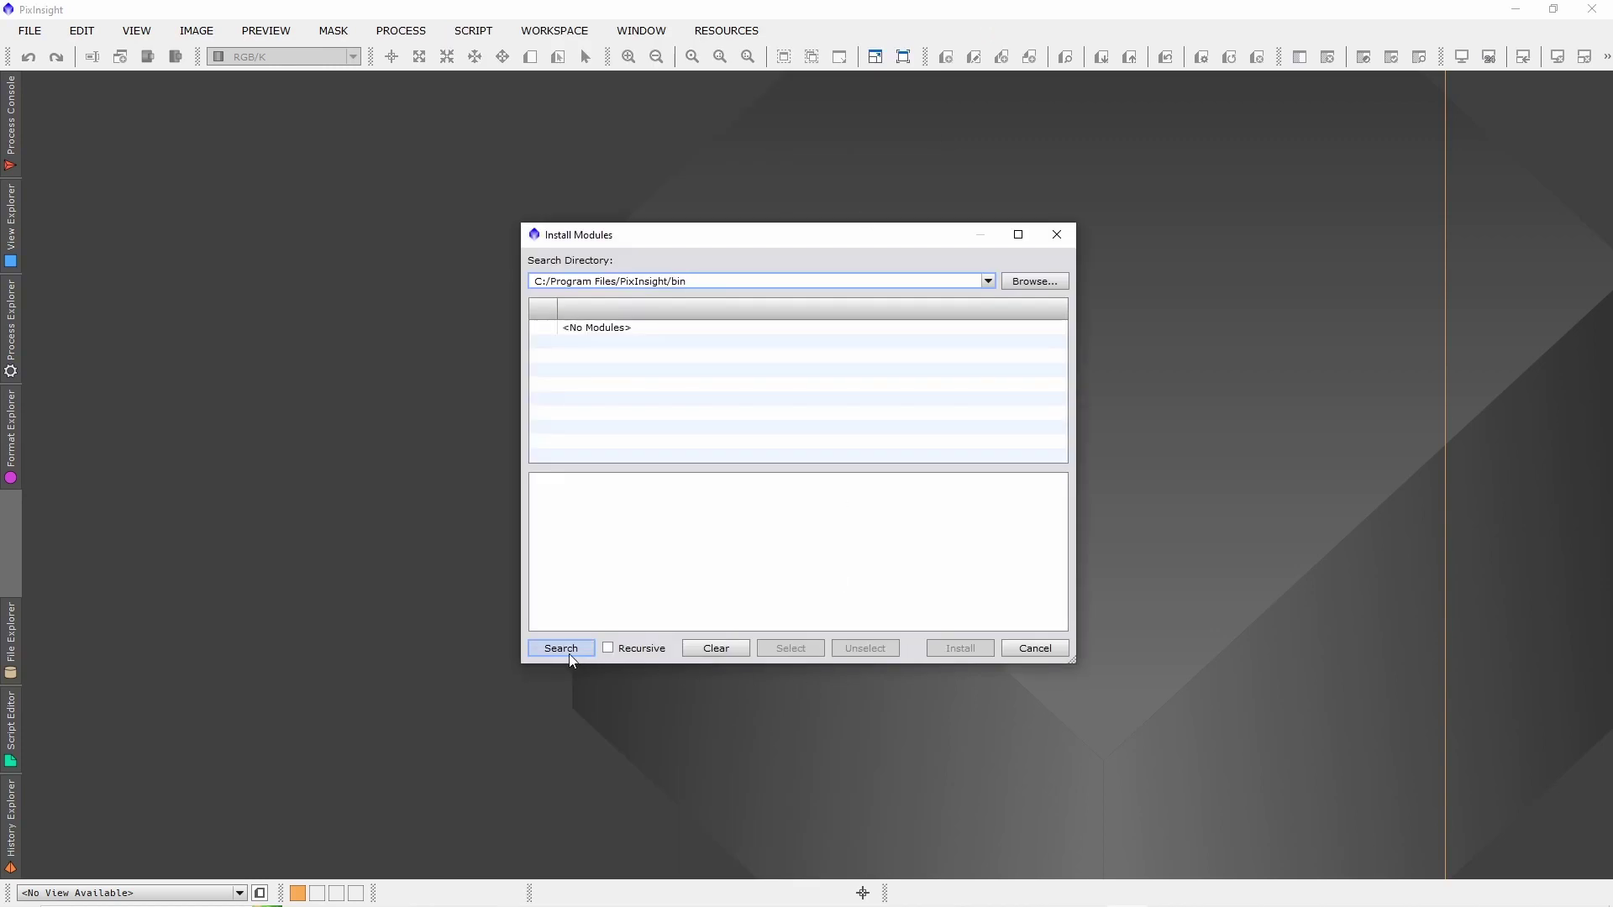
left_click(565, 649)
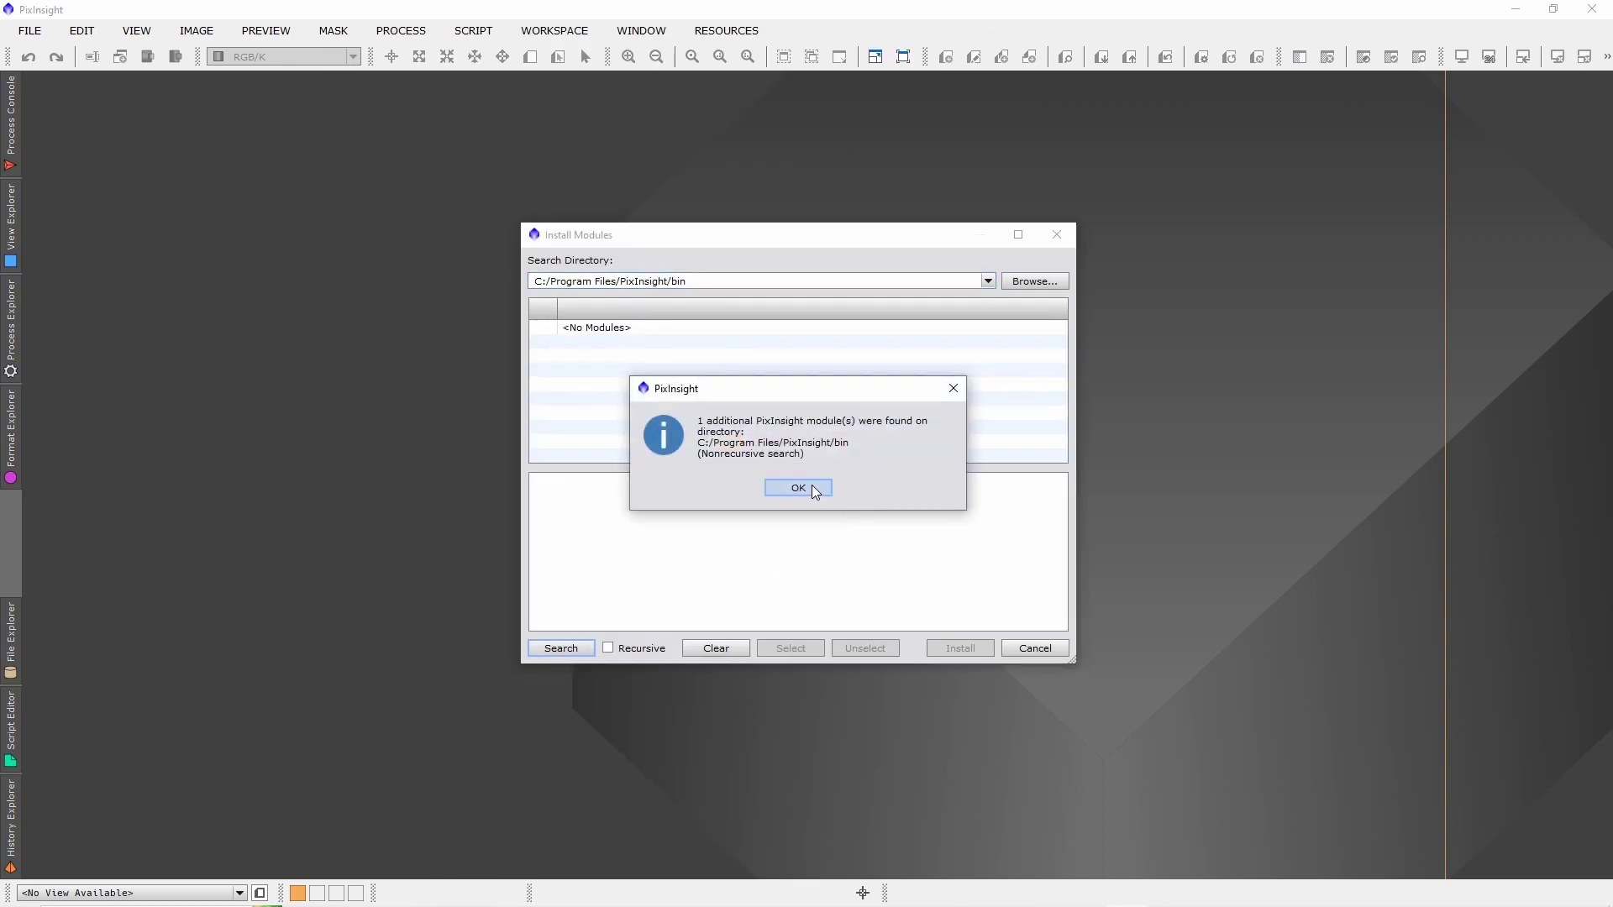
left_click(798, 488)
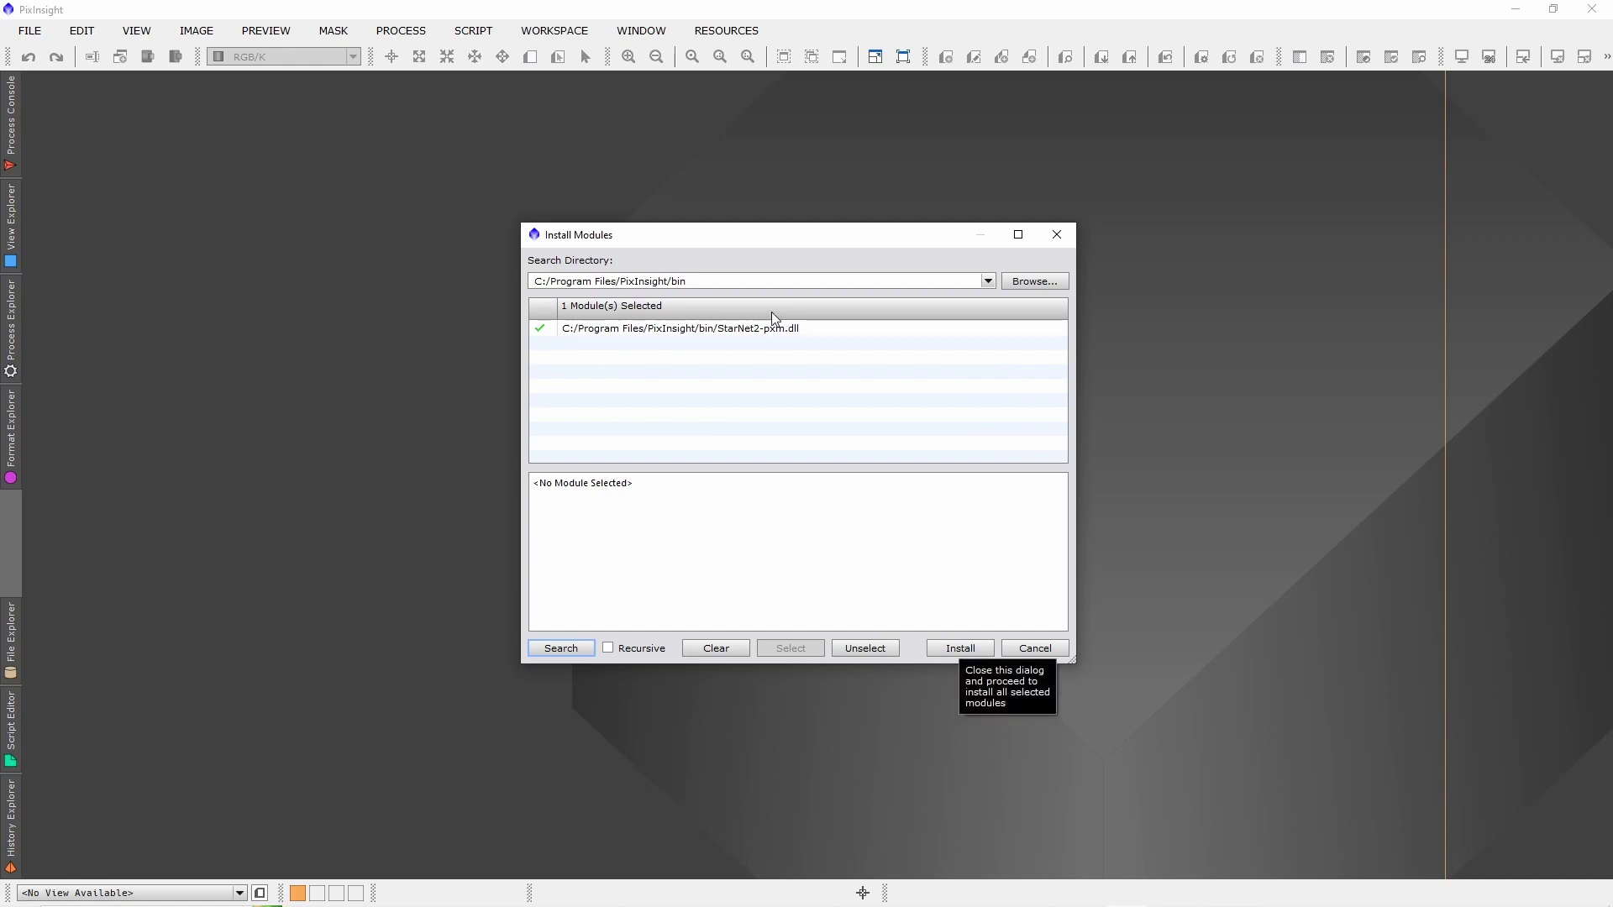
Review the details of StarNet2-pxm.dll, install the module, and check the installation message in the Process Console
left_click(724, 331)
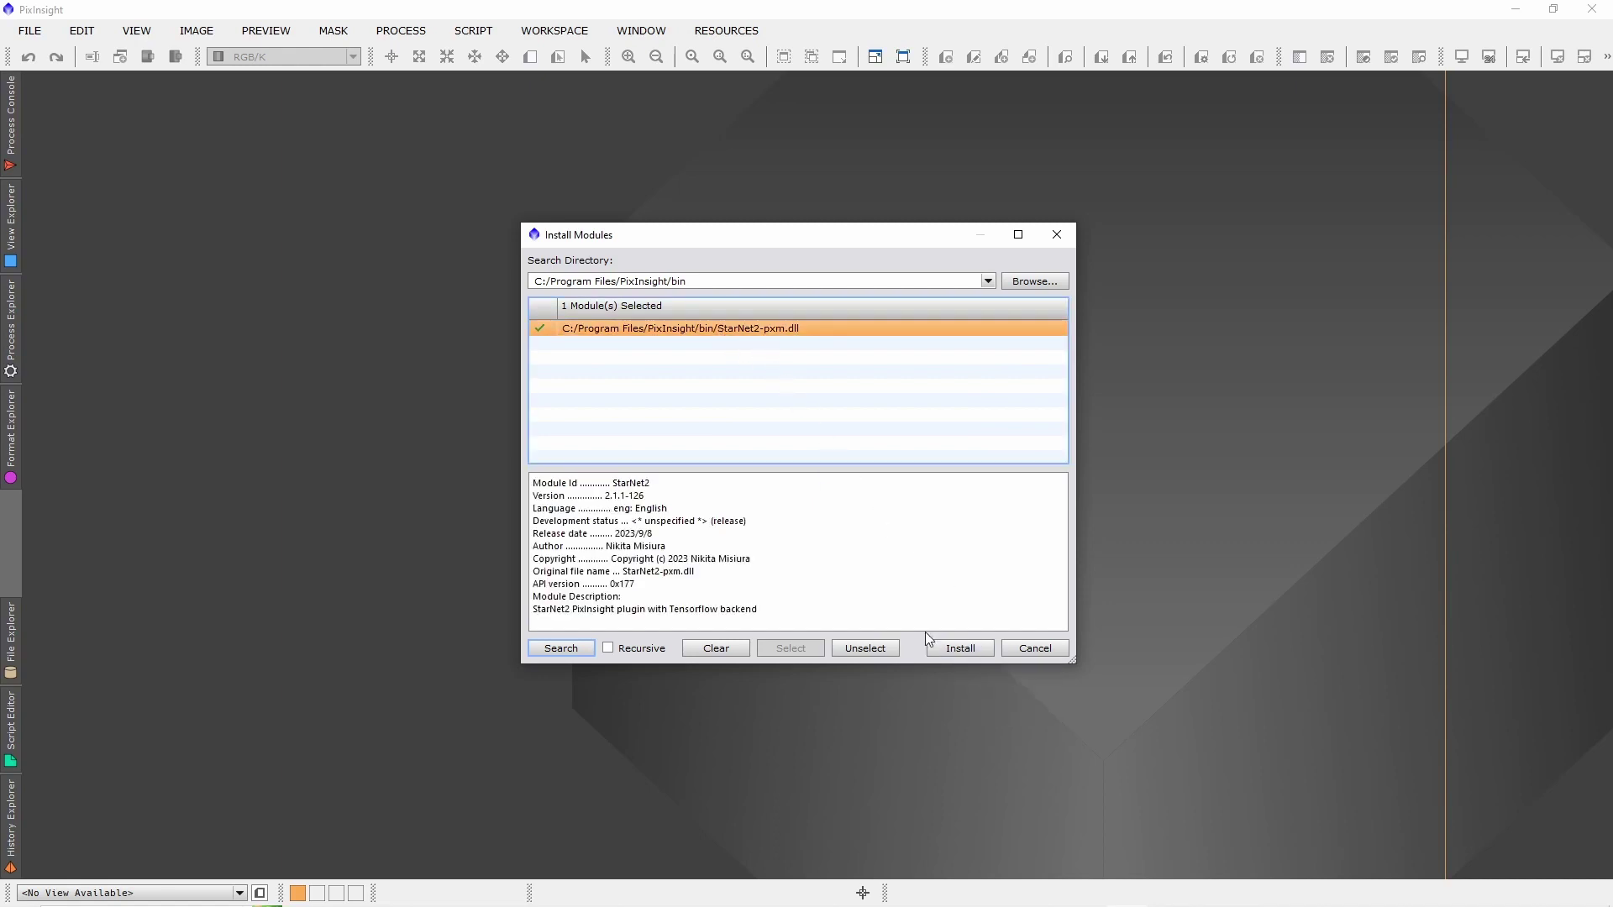
double_click(624, 484)
left_click(855, 523)
left_click(971, 648)
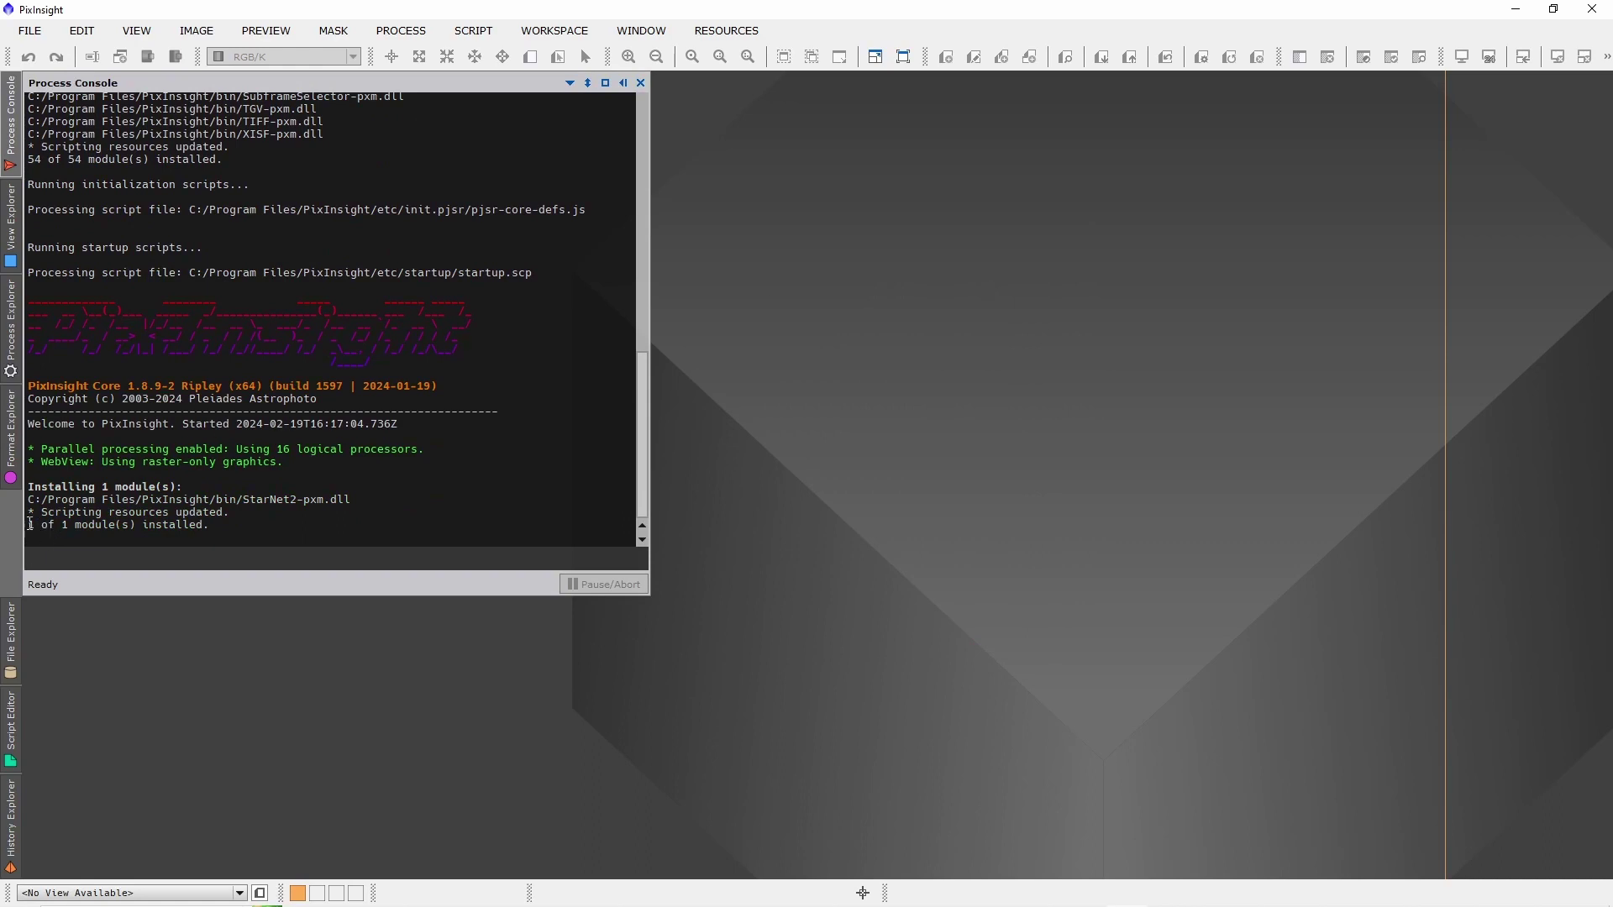
left_click_drag(29, 525, 212, 525)
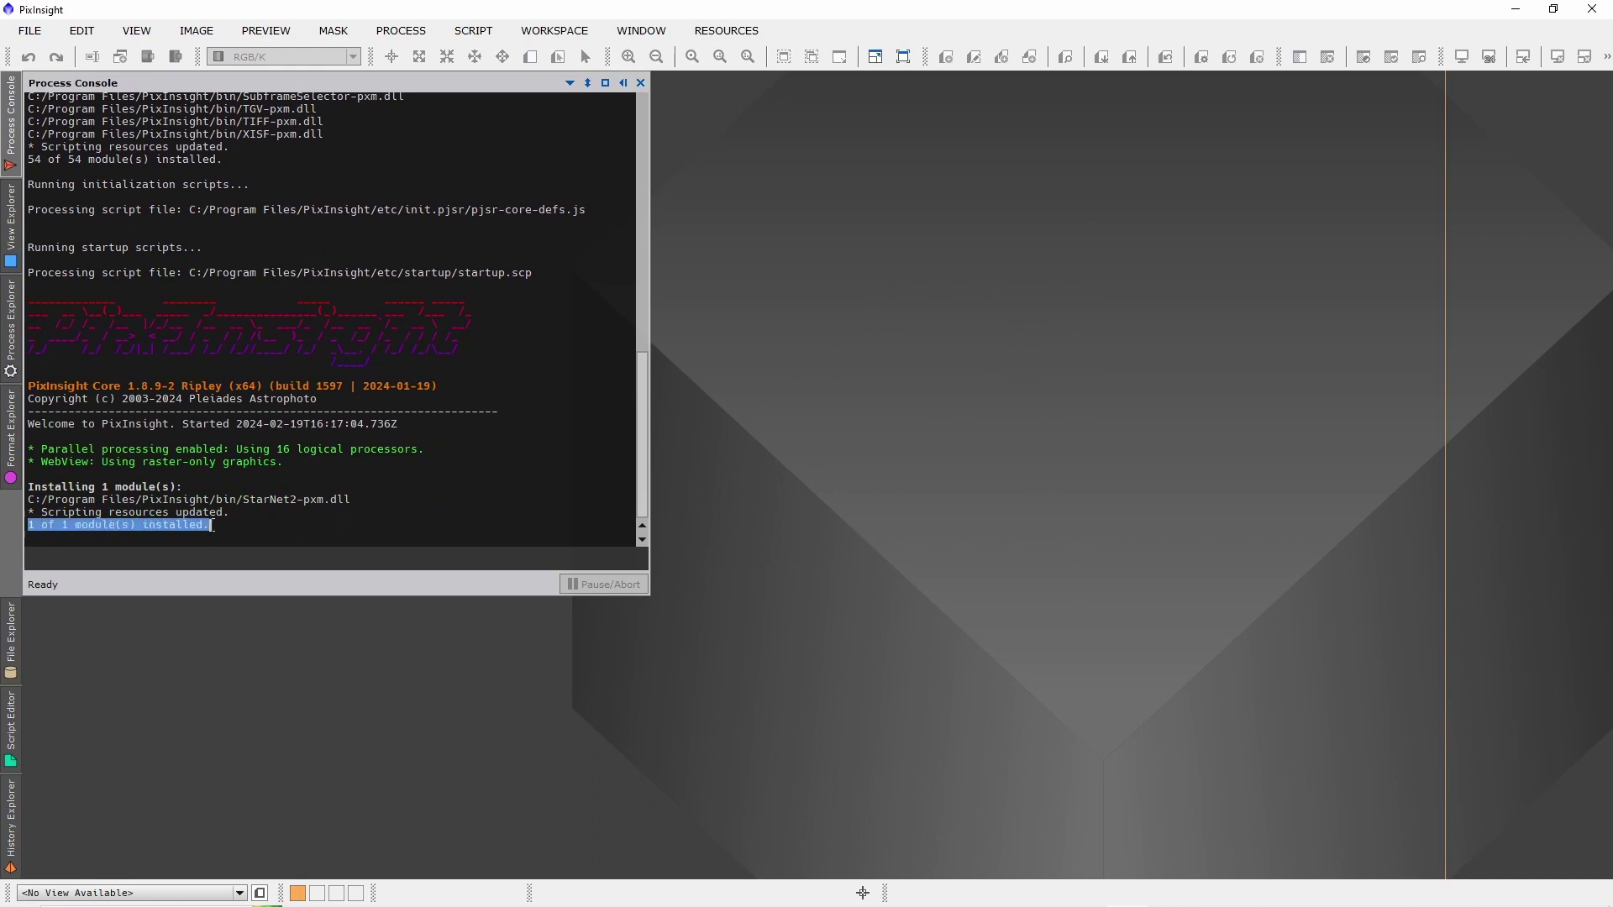
left_click(288, 523)
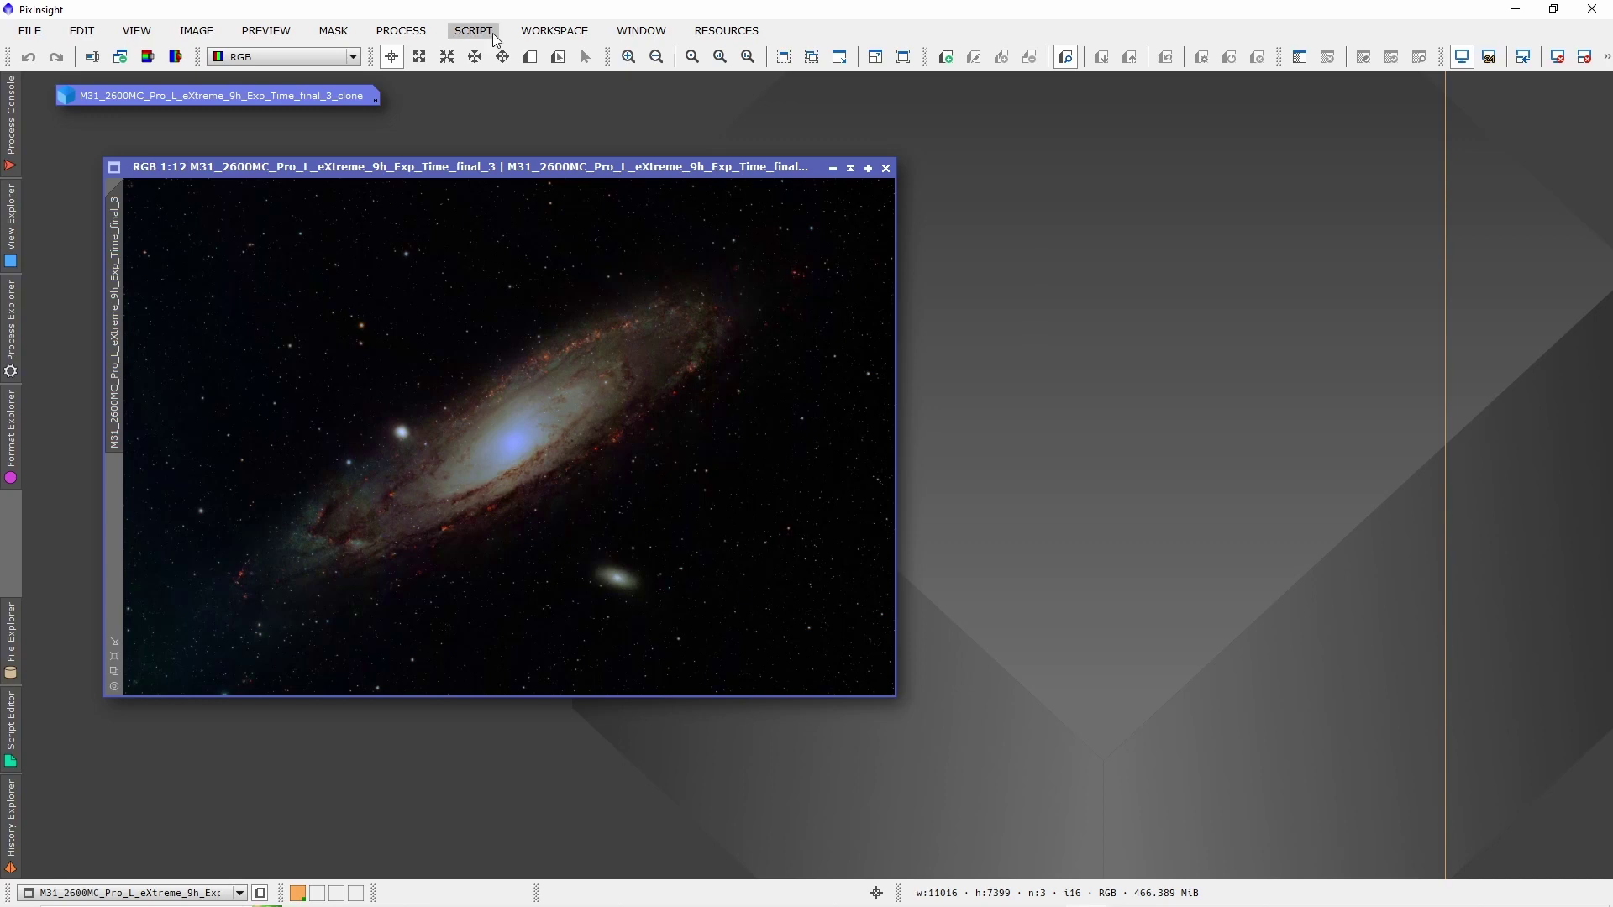
Open the StarNet2 process from the full list of processes for use on the M31 image
left_click(403, 35)
mouse_move(588, 26)
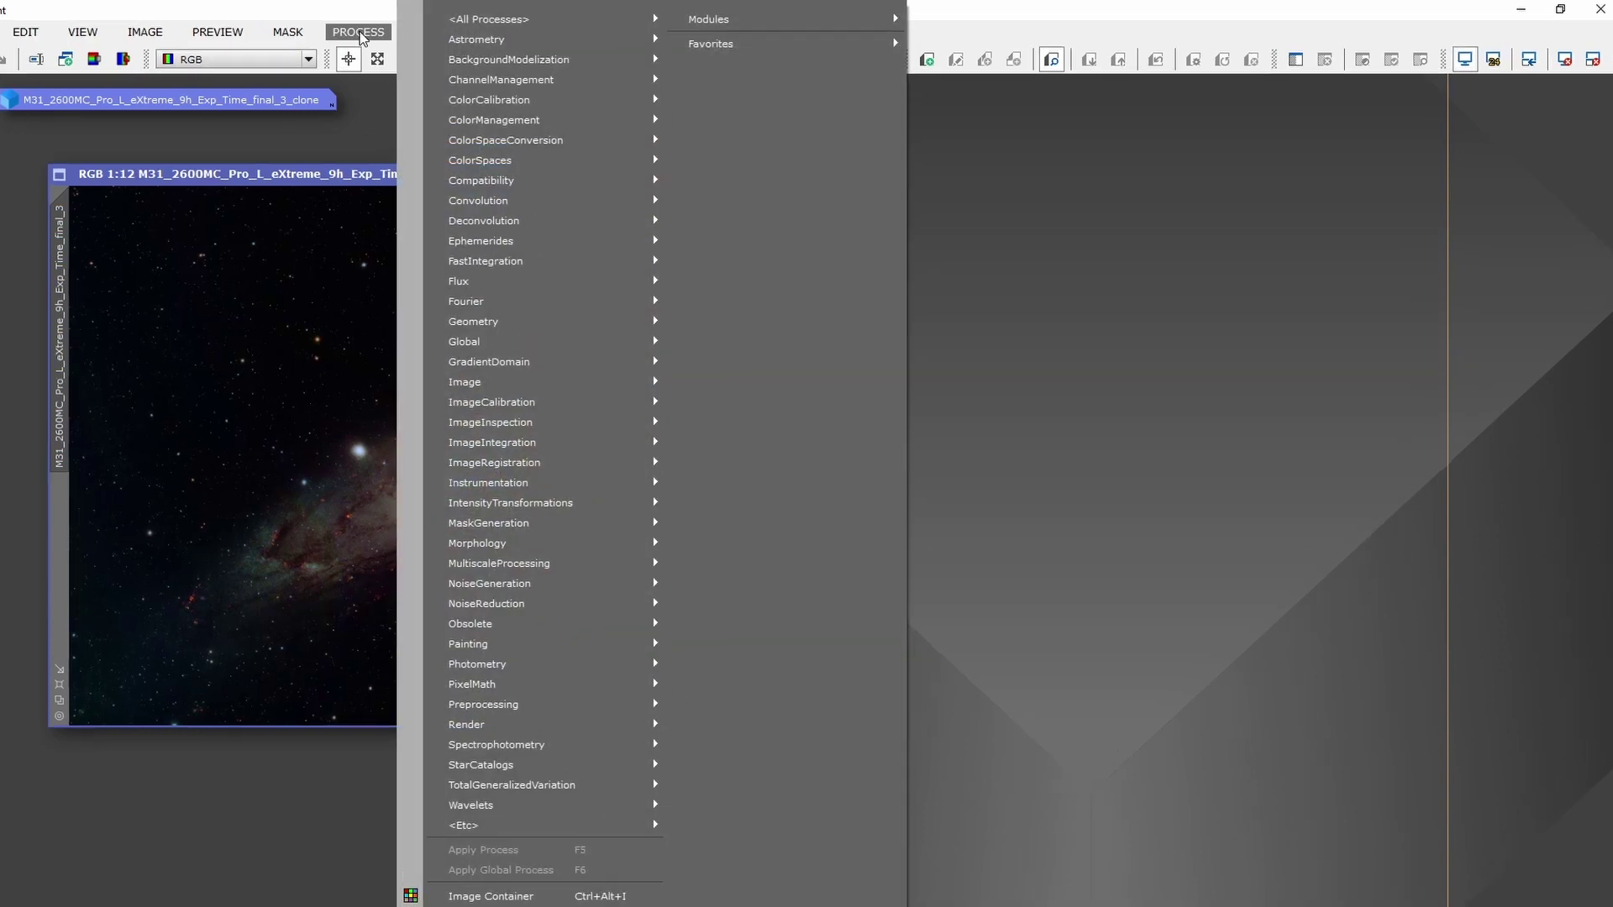
mouse_move(263, 38)
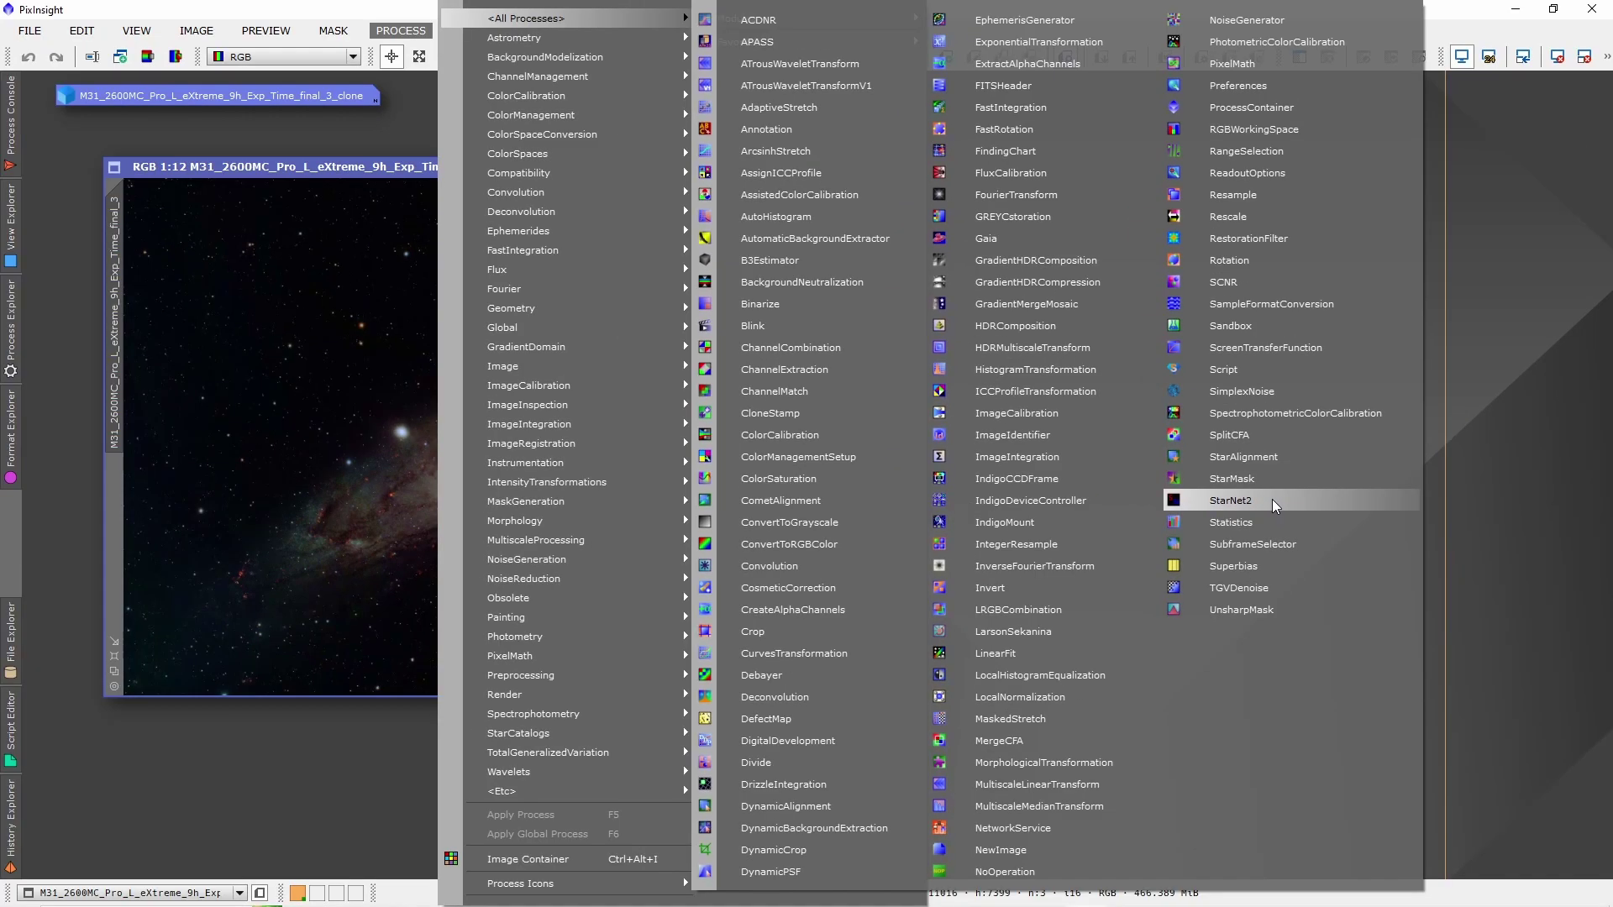
left_click(1144, 550)
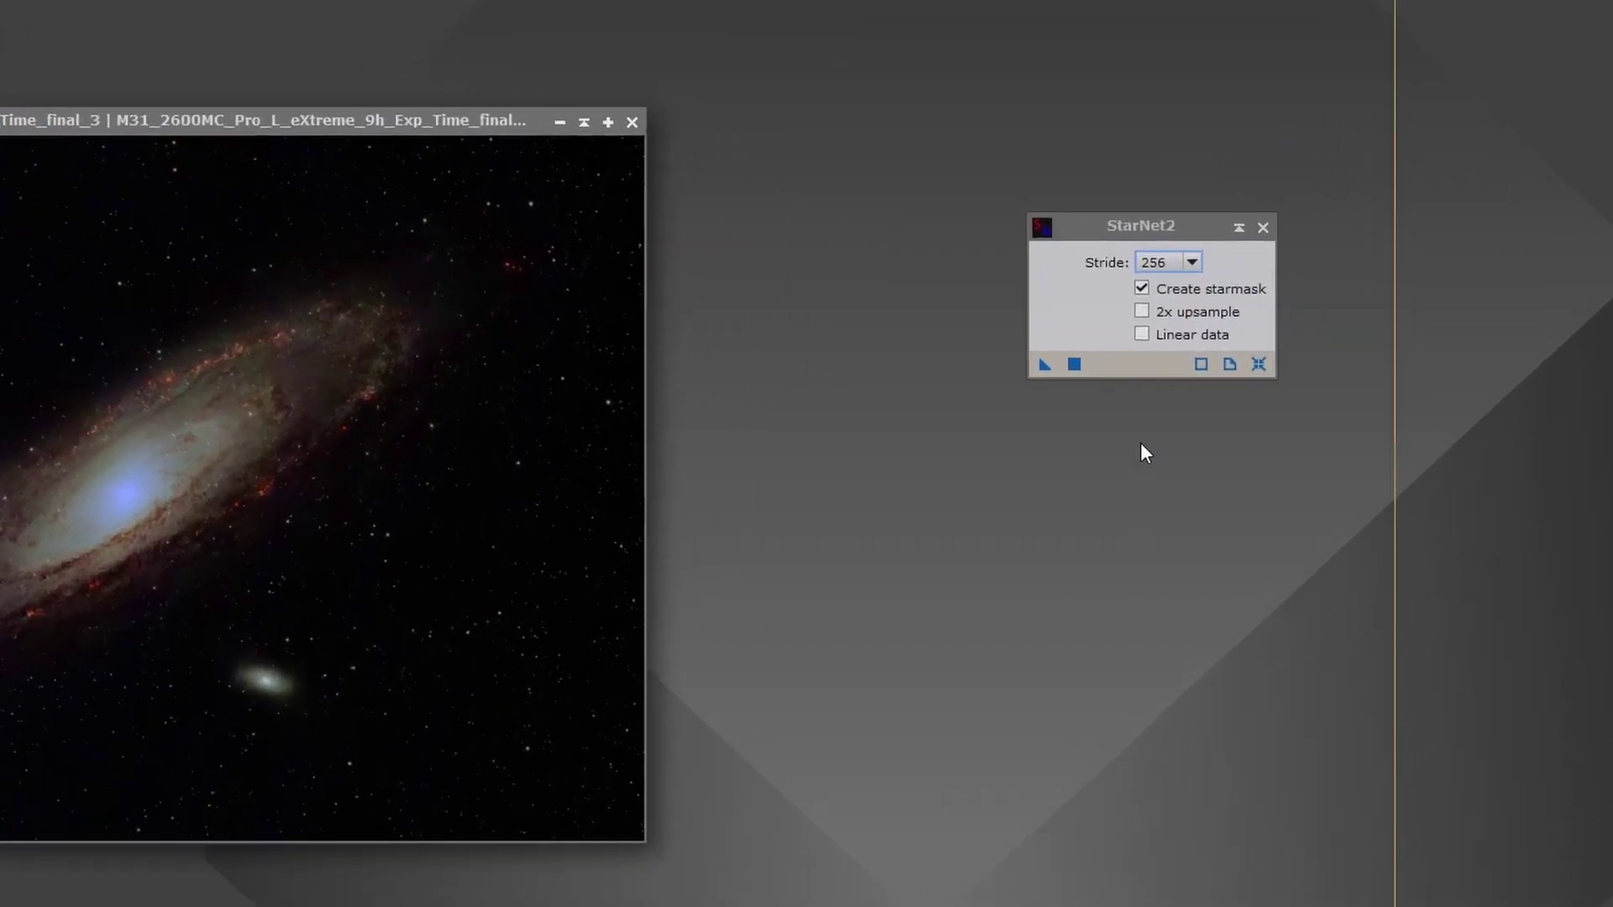
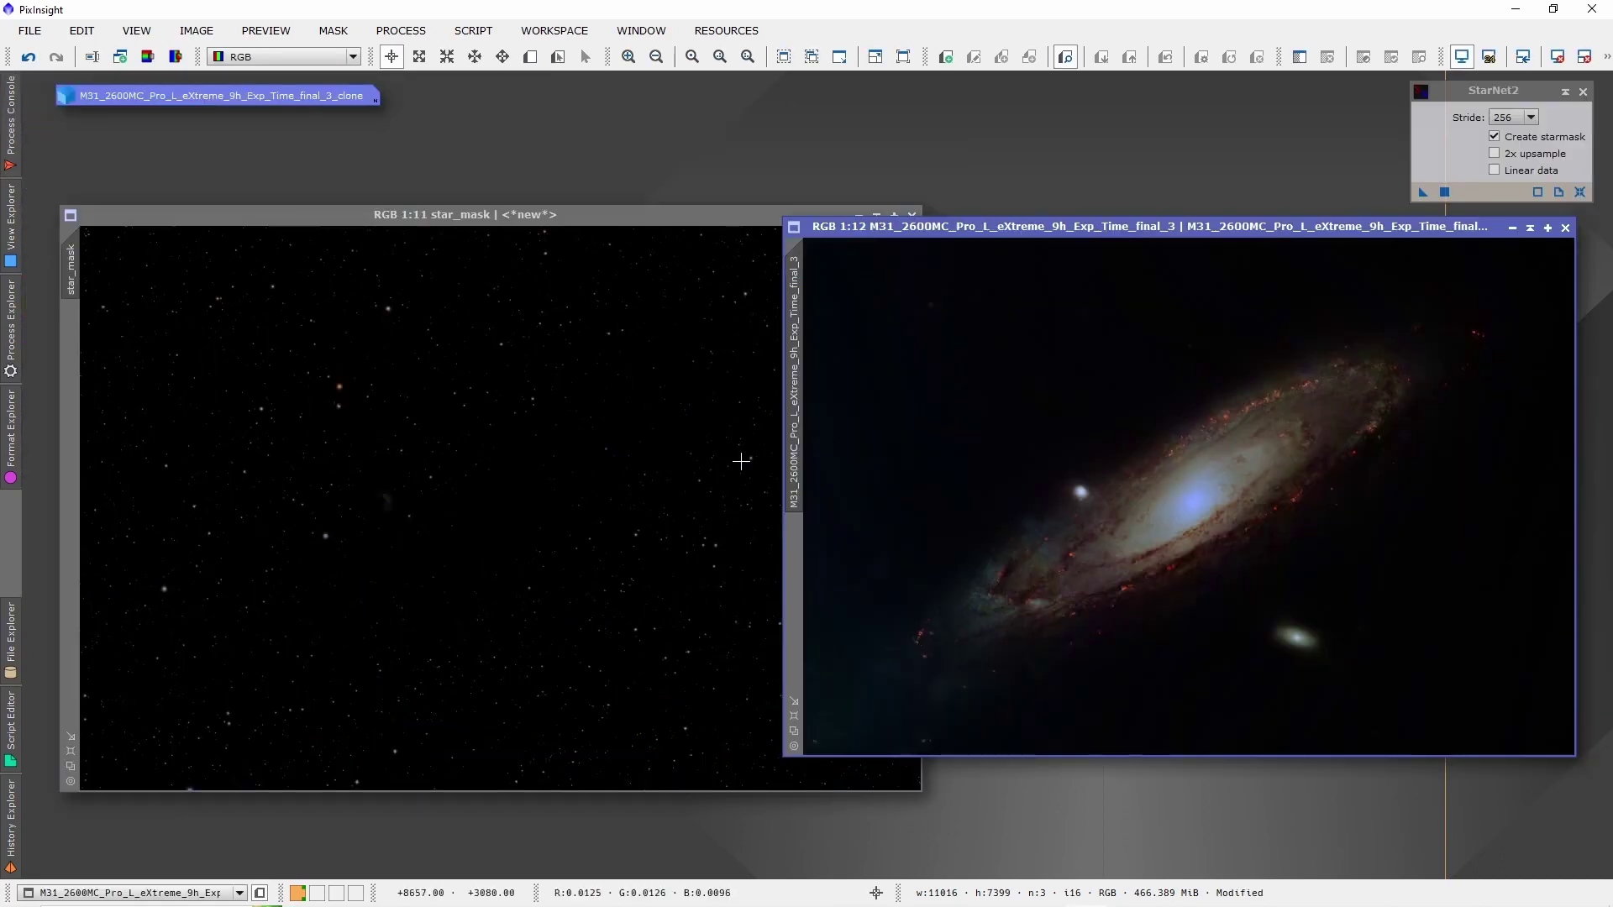
Activate the star_mask image window to inspect the extracted stars
left_click(581, 475)
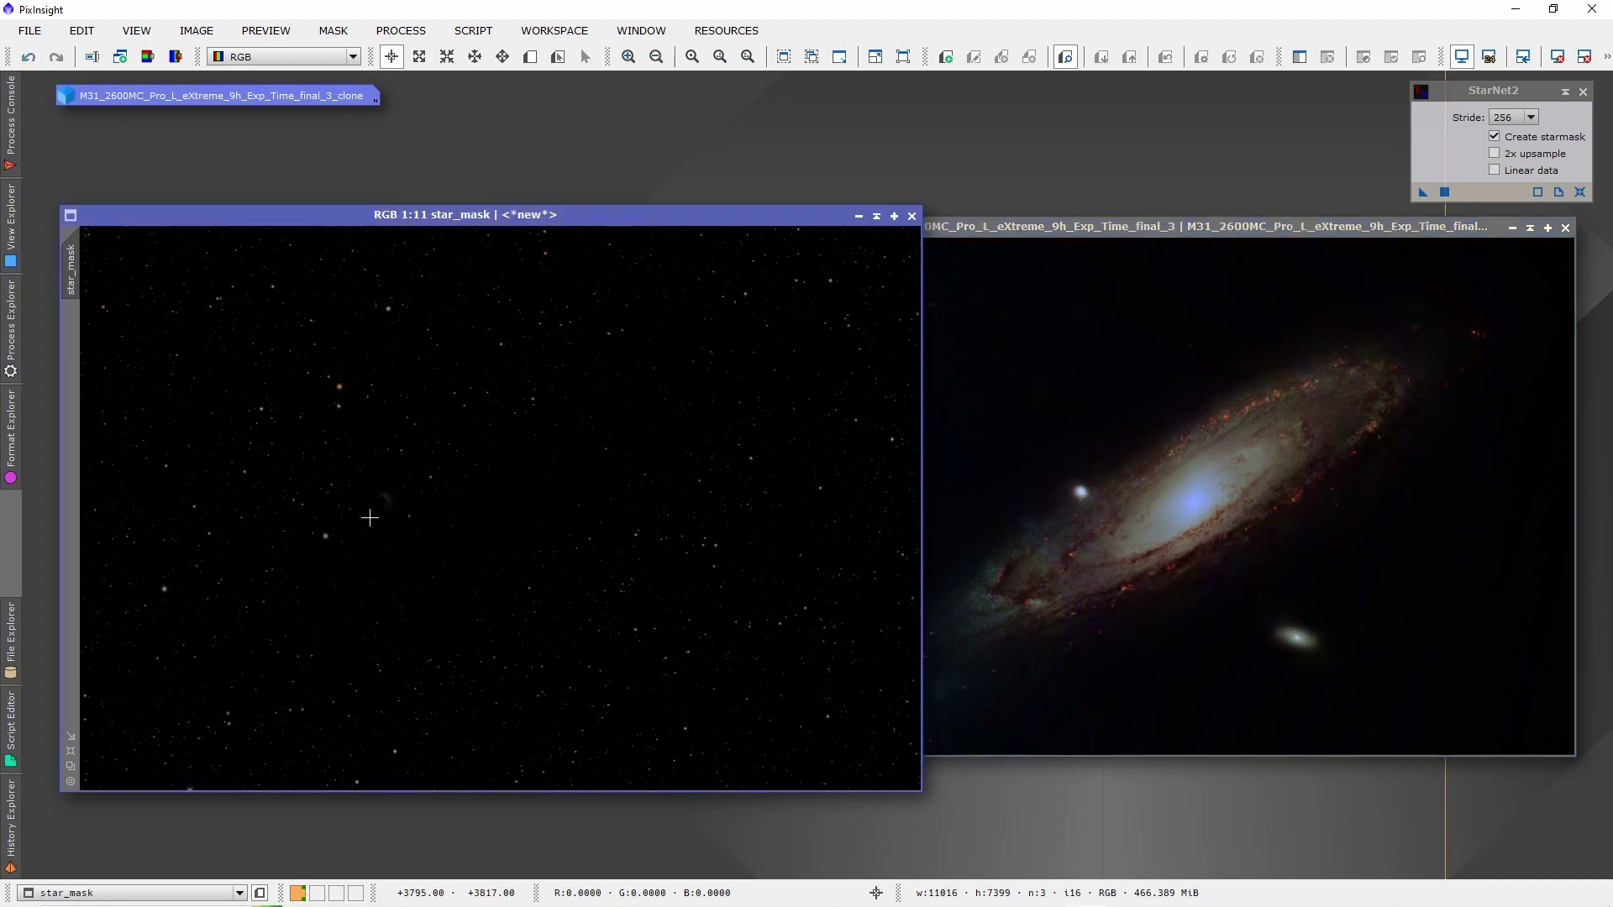
Open the CloneStamp process for retouching the star_mask image and set its brush radius to 40
scroll(370, 508, "up", 10)
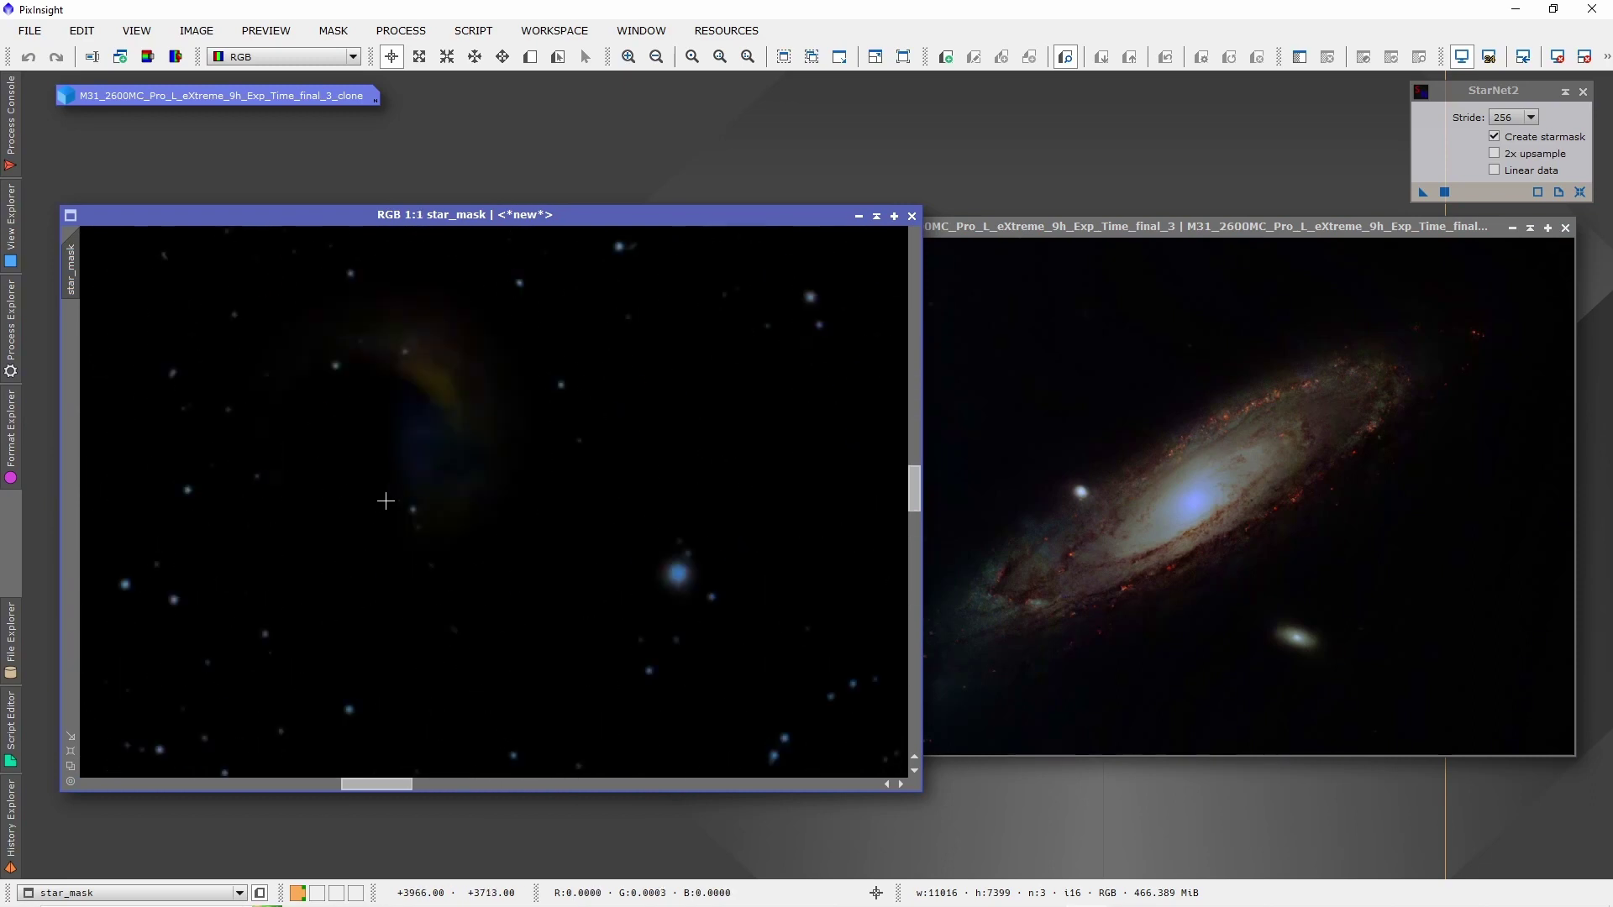
scroll(385, 324, "down", 1)
scroll(396, 385, "up", 1)
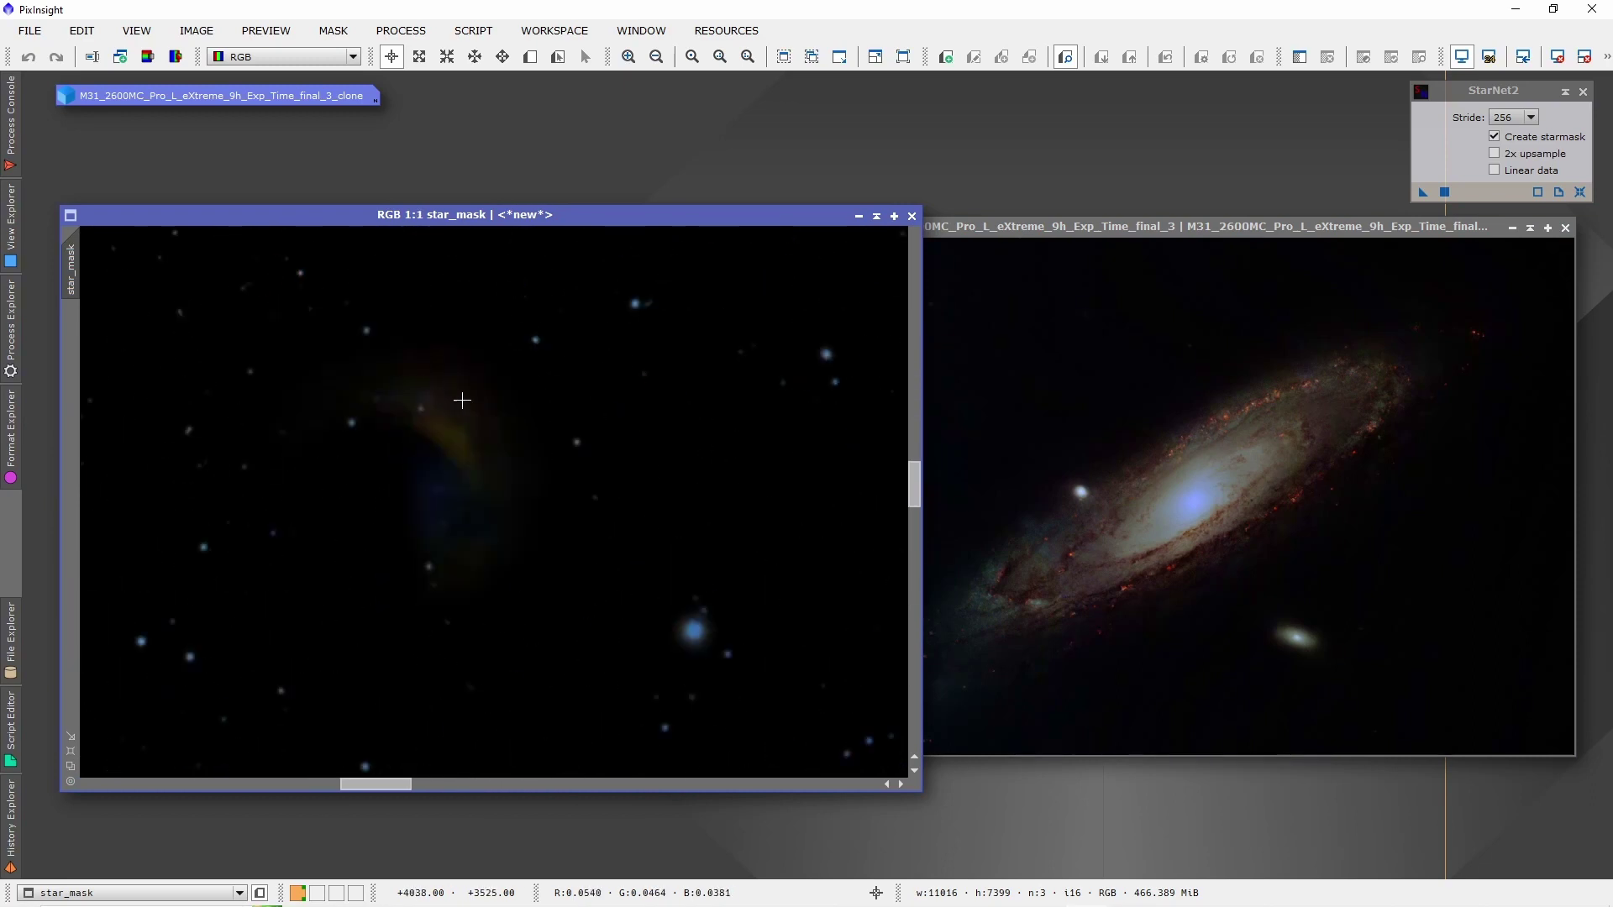
left_click(400, 31)
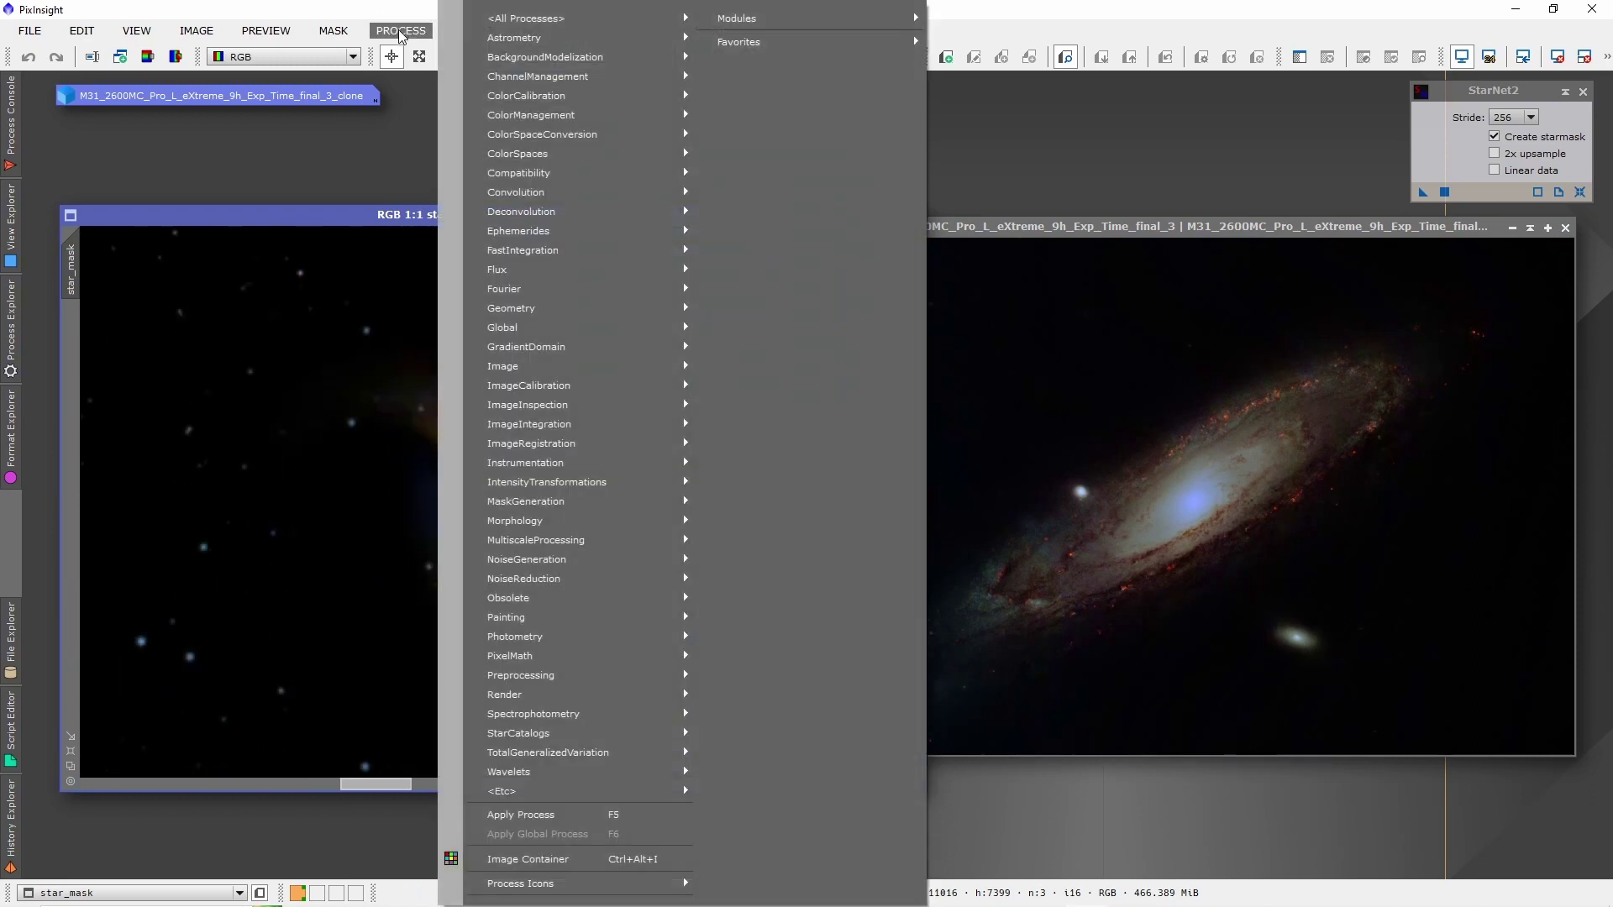
mouse_move(576, 18)
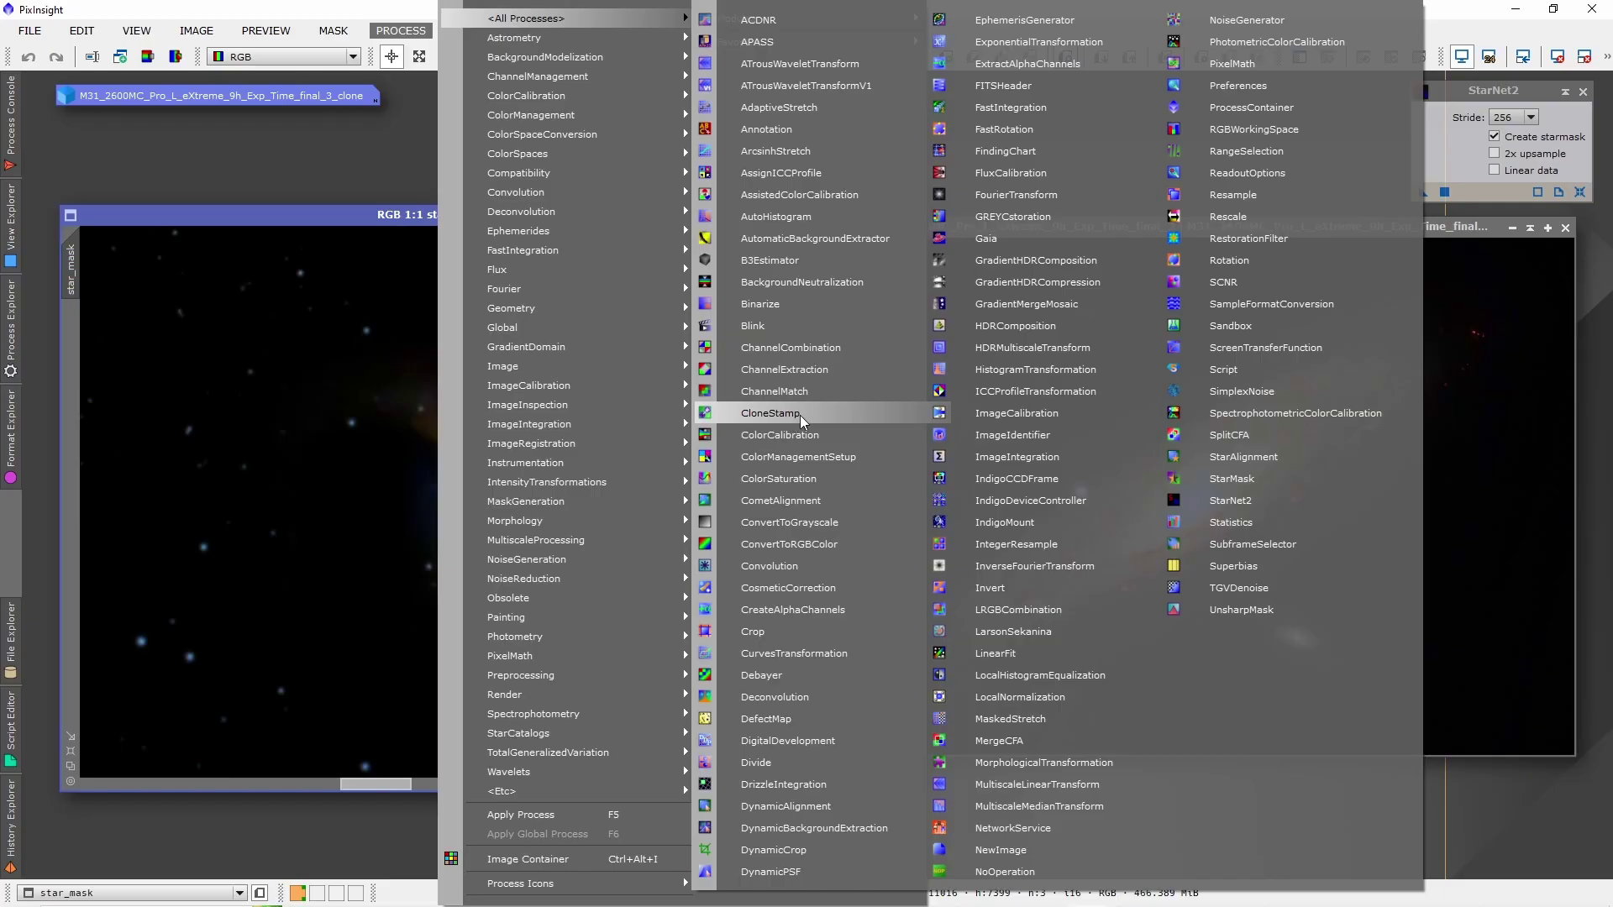
left_click(821, 418)
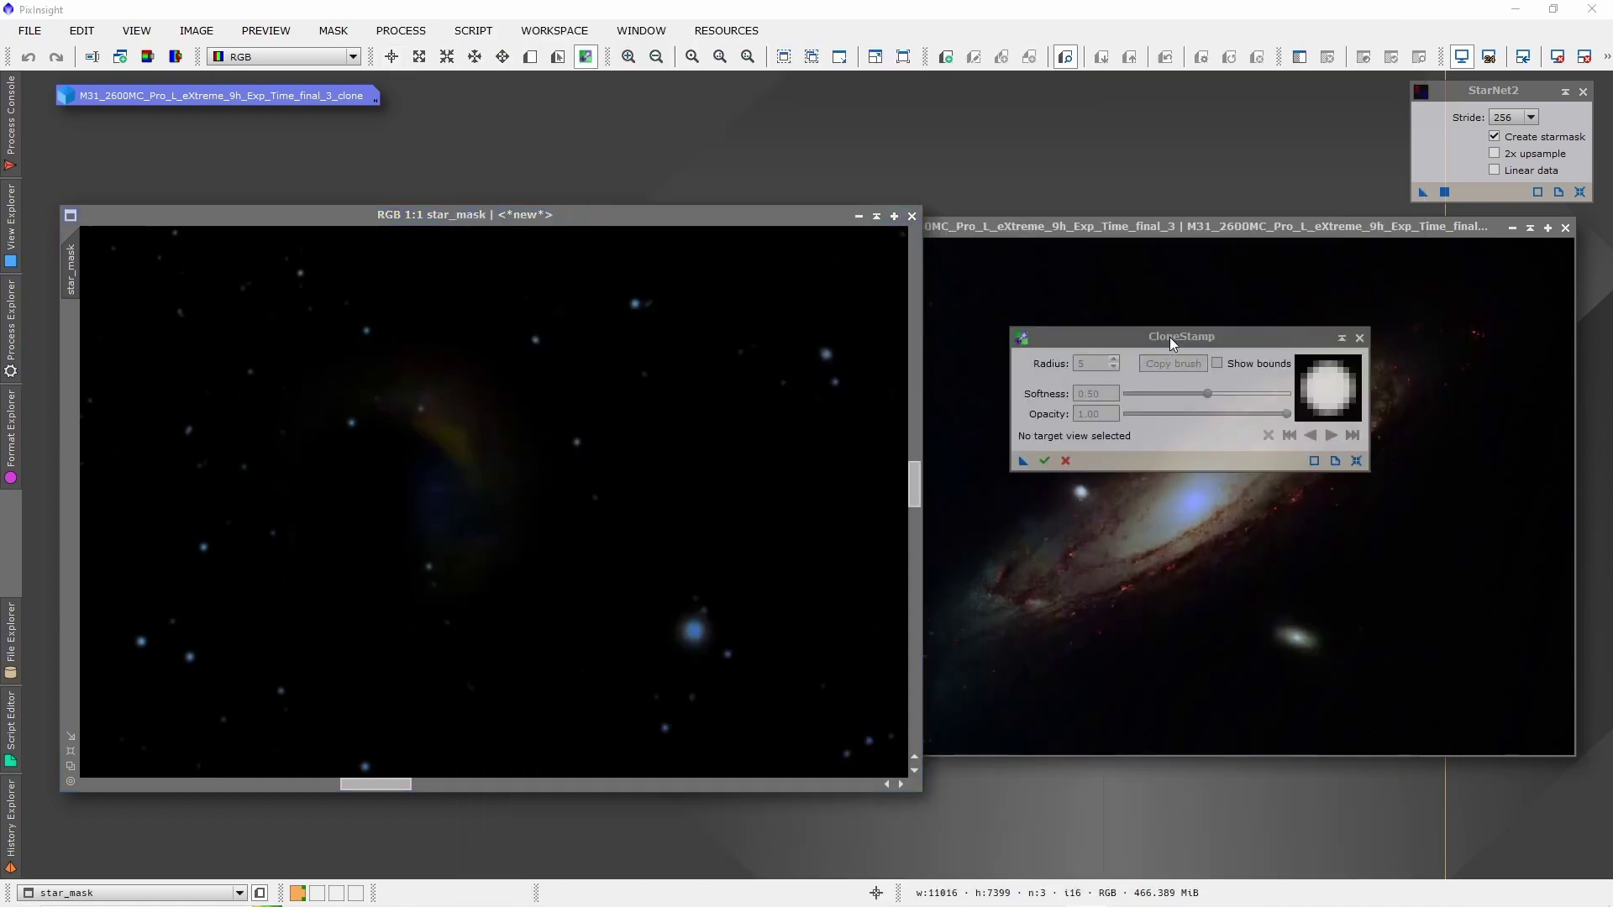
left_click_drag(1169, 336, 926, 357)
type("40")
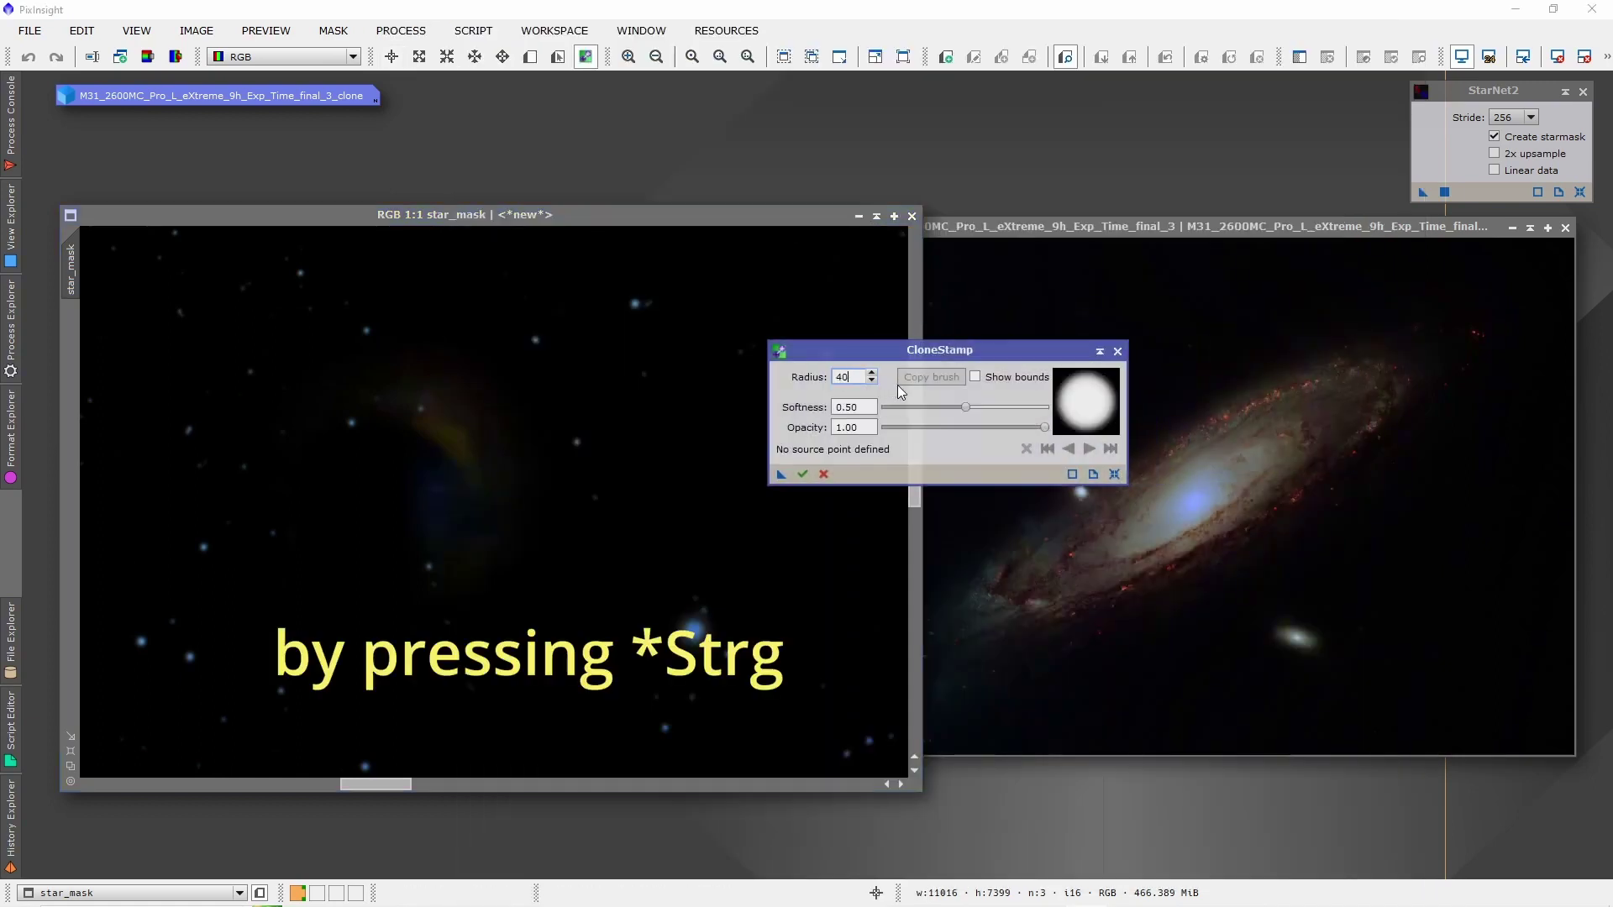
key("Return")
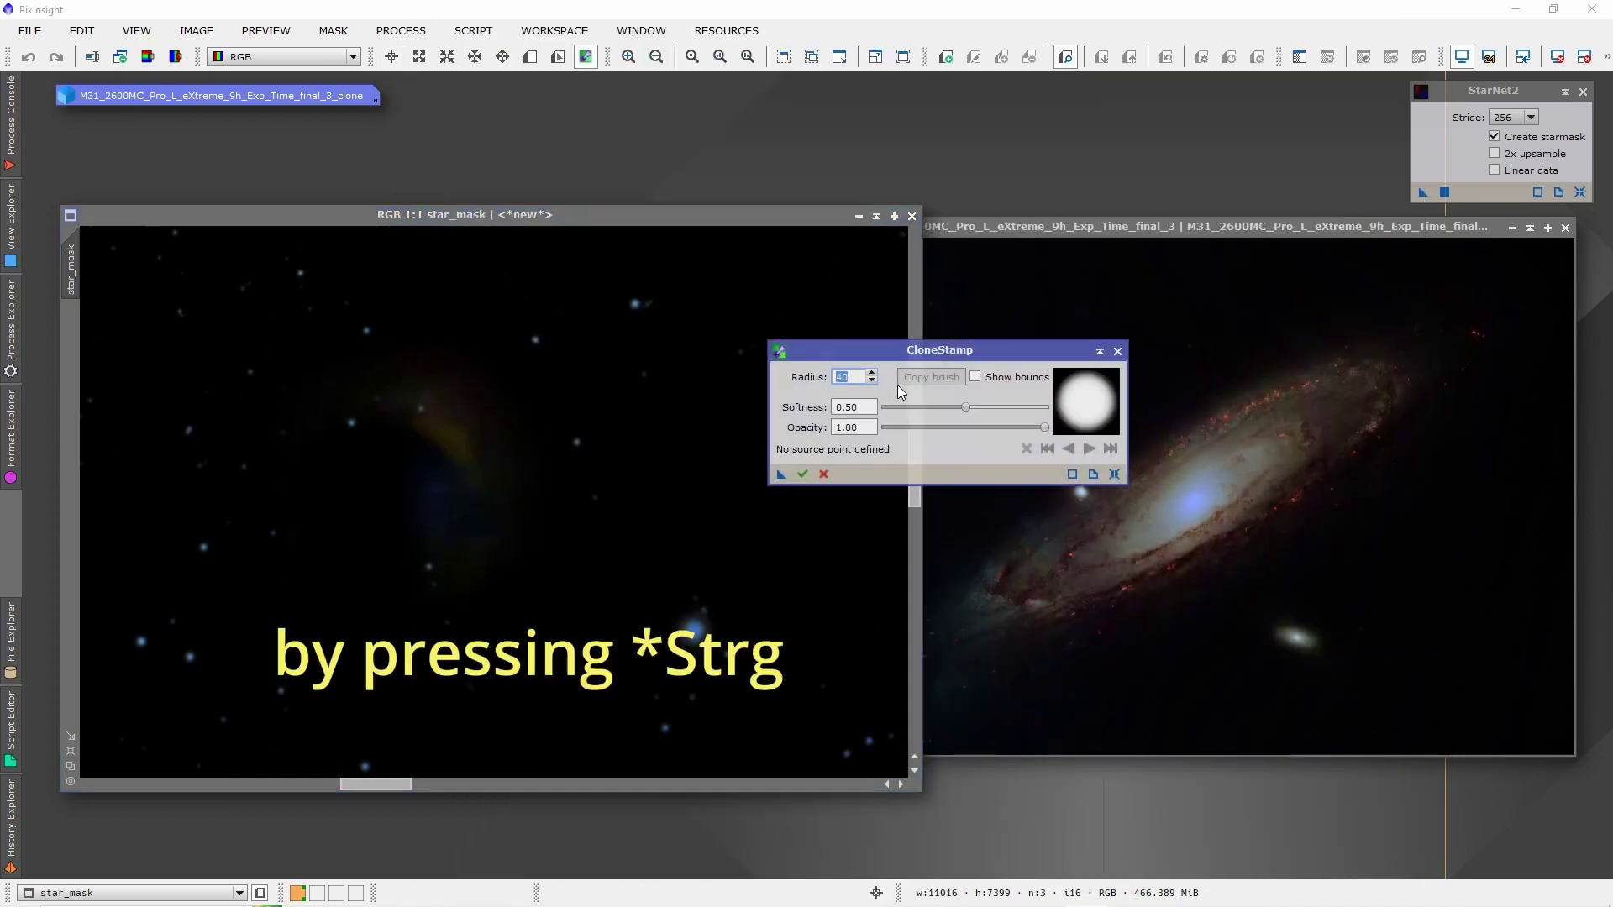
Clone a dark patch of sky above the large blue star over the residual galaxy glow in star_mask
left_click(736, 277, "ctrl")
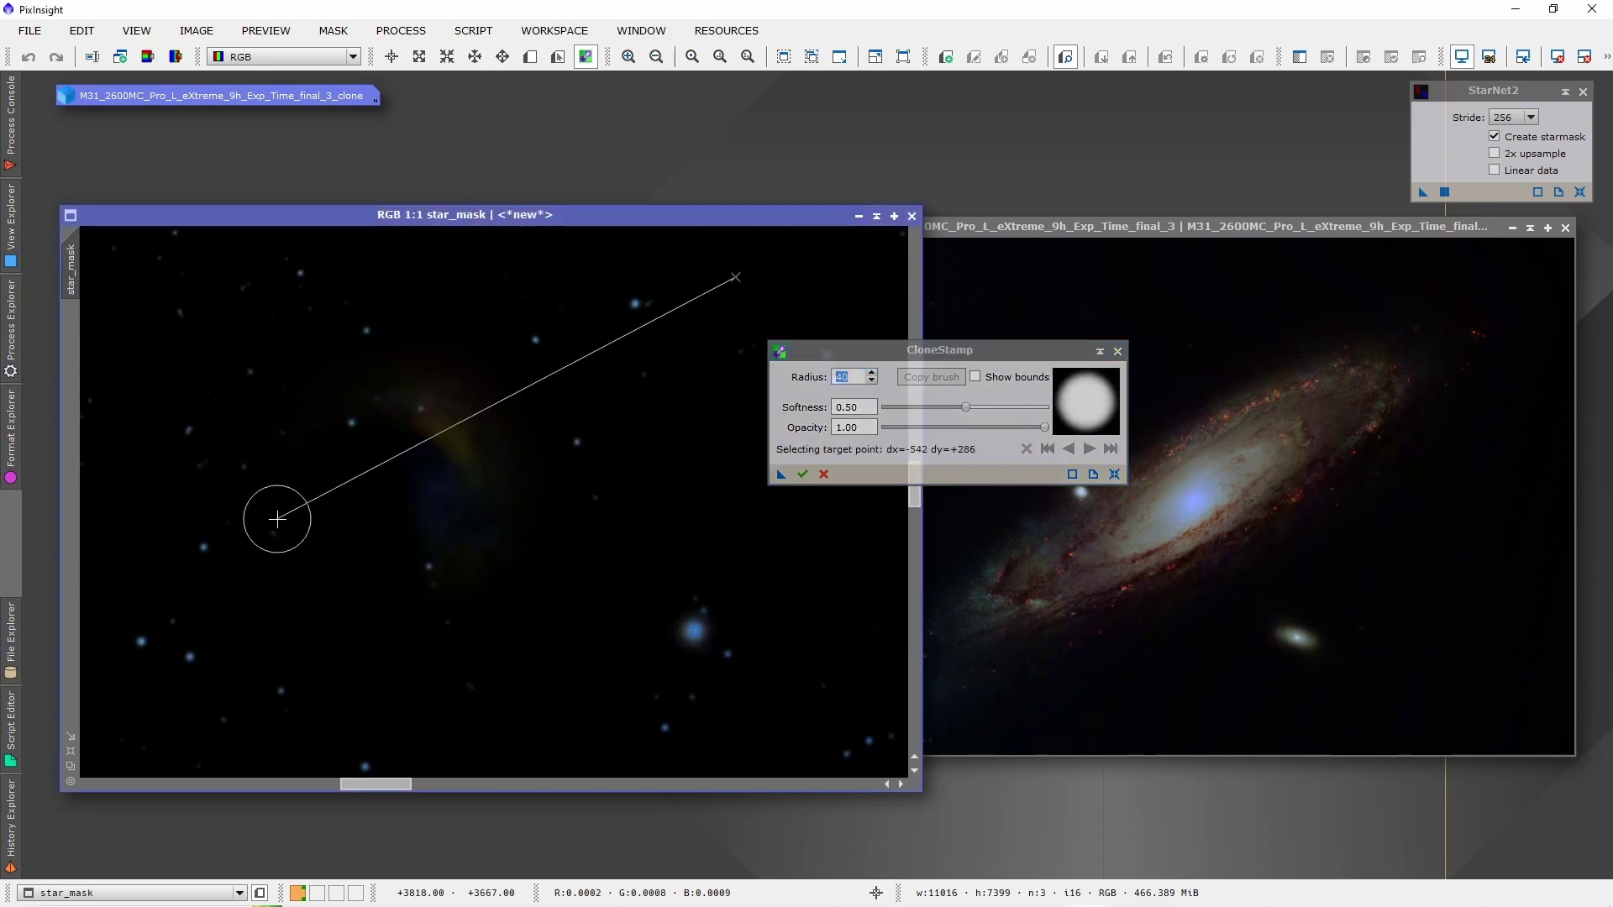
mouse_move(378, 395)
left_mouse_down()
mouse_move(414, 389)
mouse_move(468, 432)
mouse_move(441, 540)
left_mouse_up()
scroll(468, 450, "down", 4)
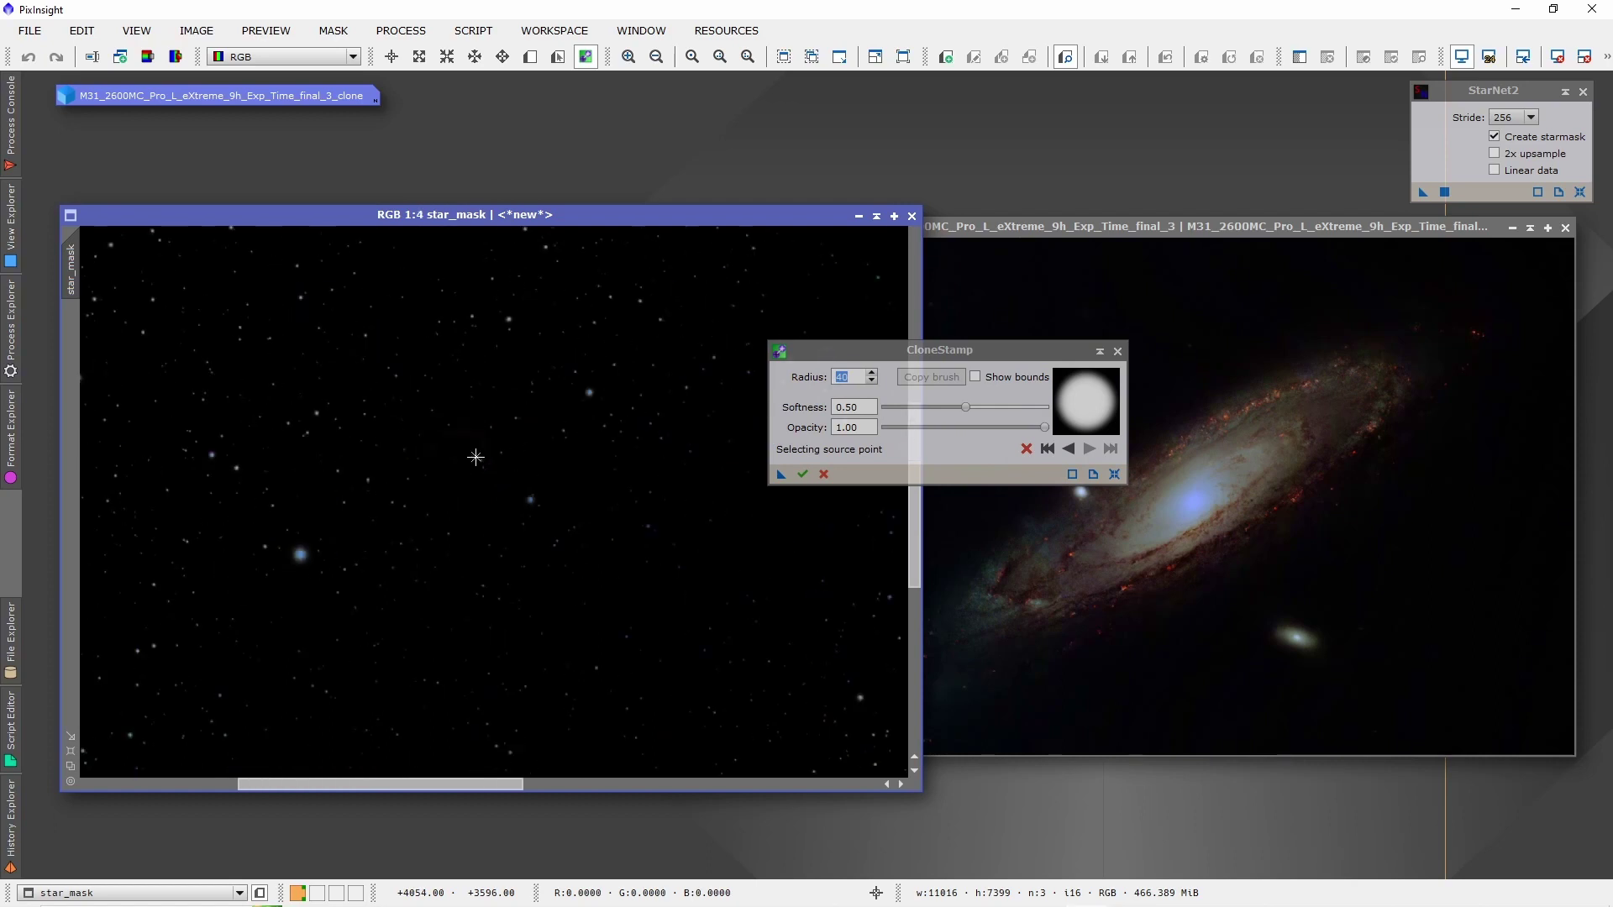
scroll(567, 480, "down", 1)
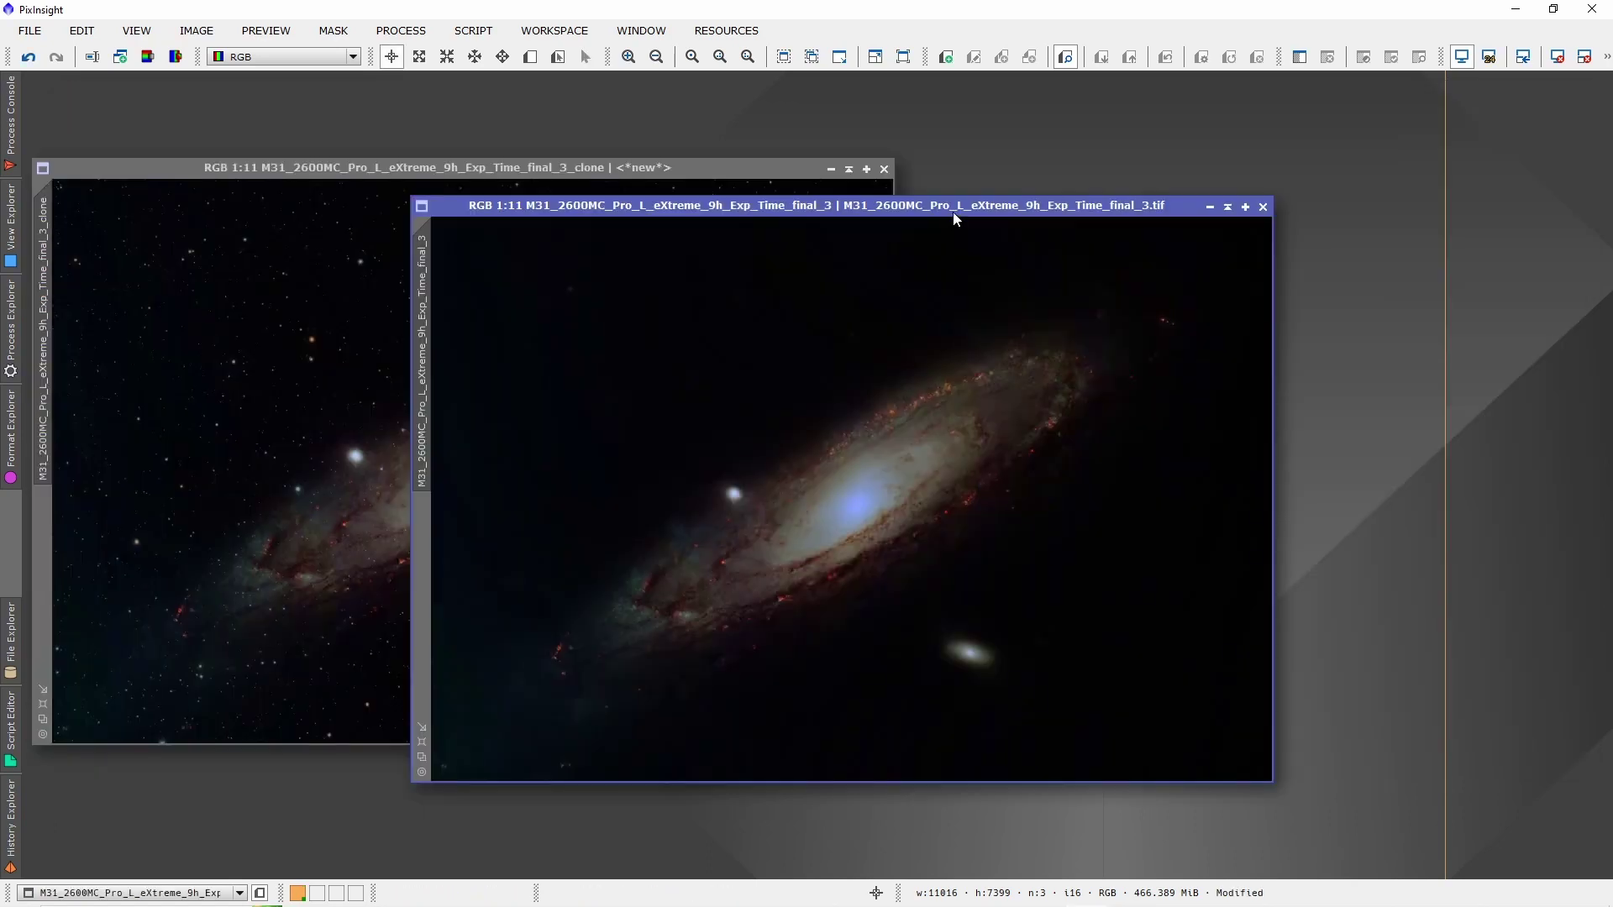
Place the starless M31 image window beside the original clone to compare the two
left_click_drag(952, 211, 1272, 177)
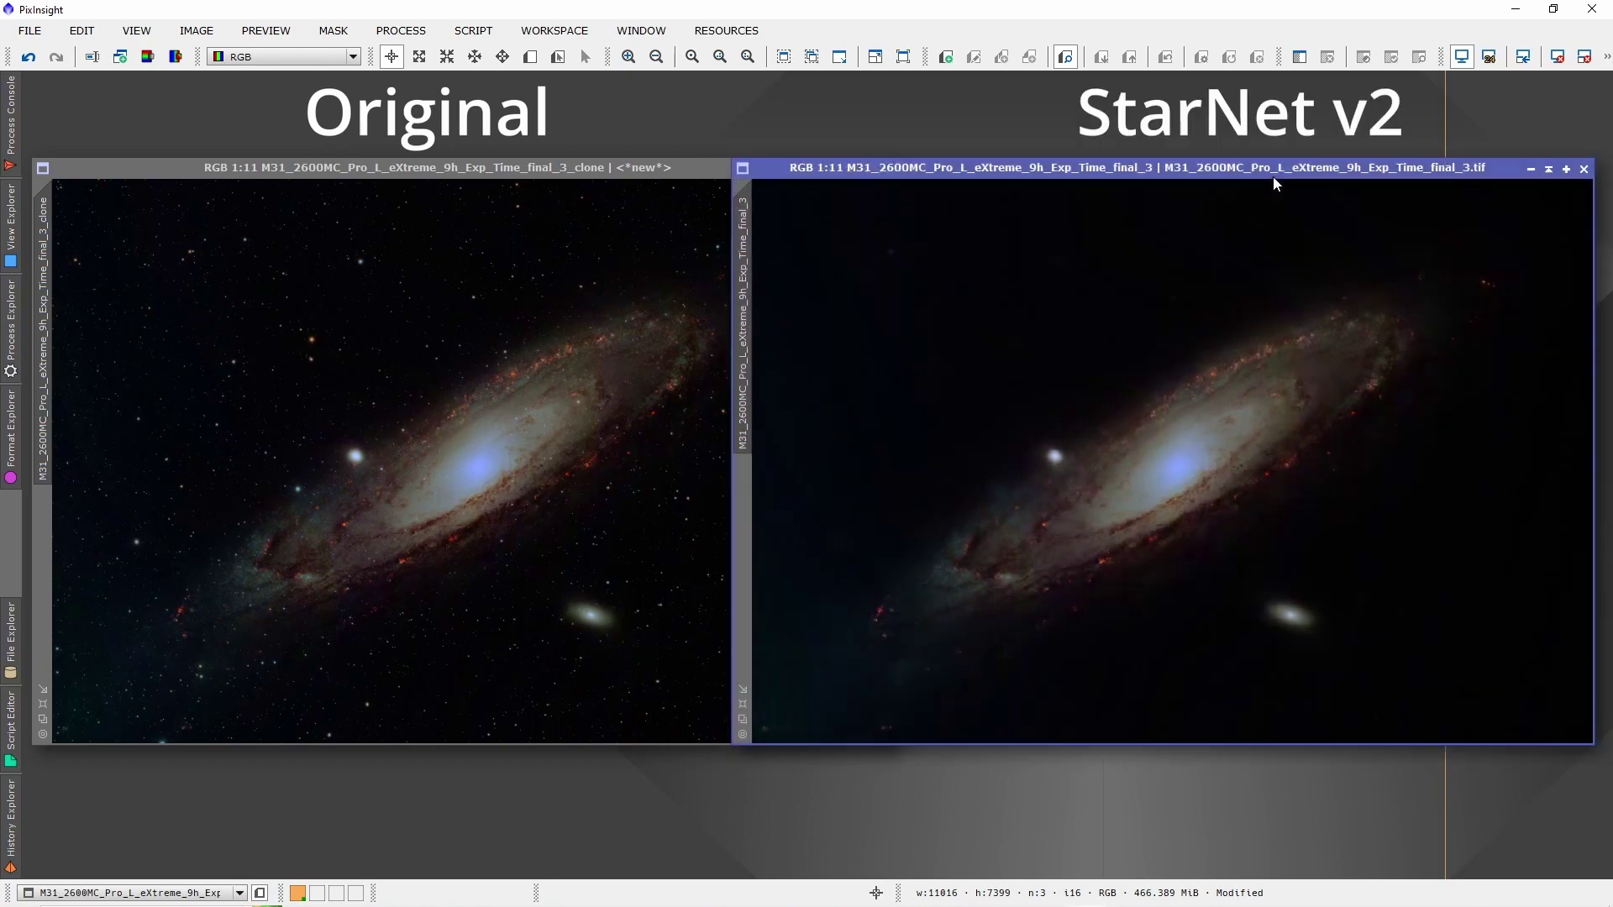